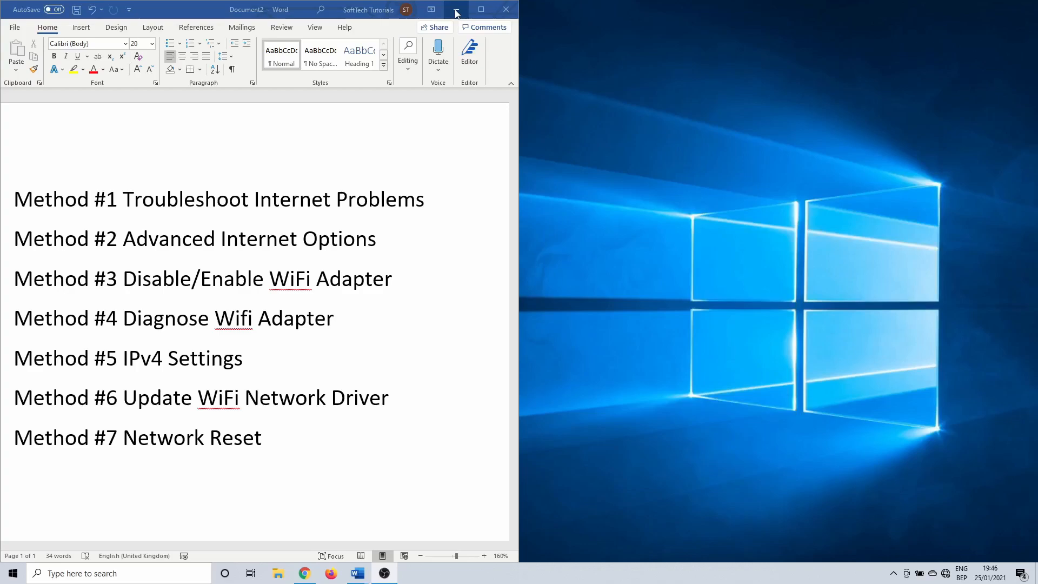
Step: Run the network problem troubleshooter from the desktop, try its repairs as an administrator, and close it
click(457, 11)
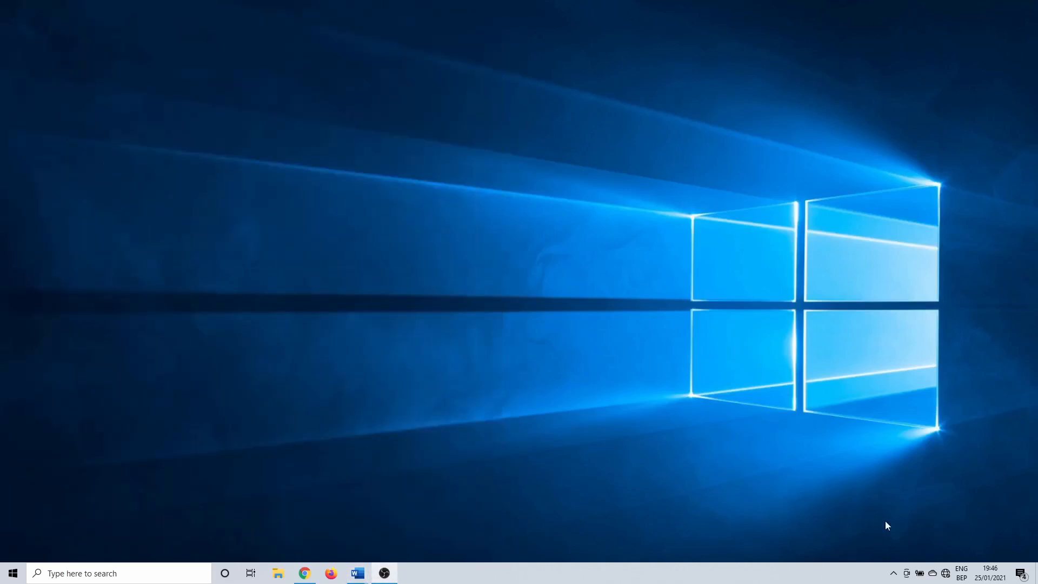
right_click(948, 579)
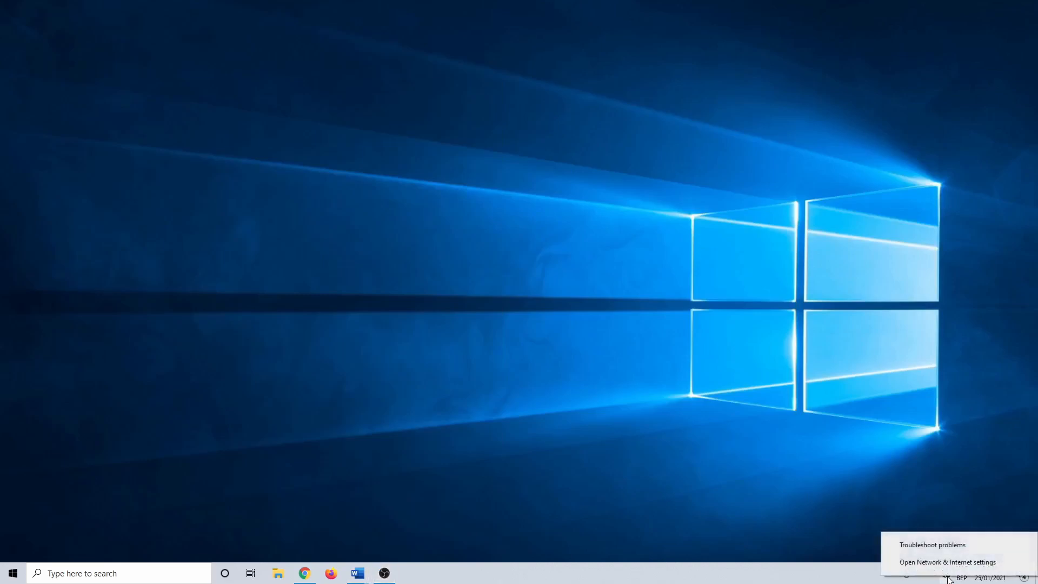
click(934, 549)
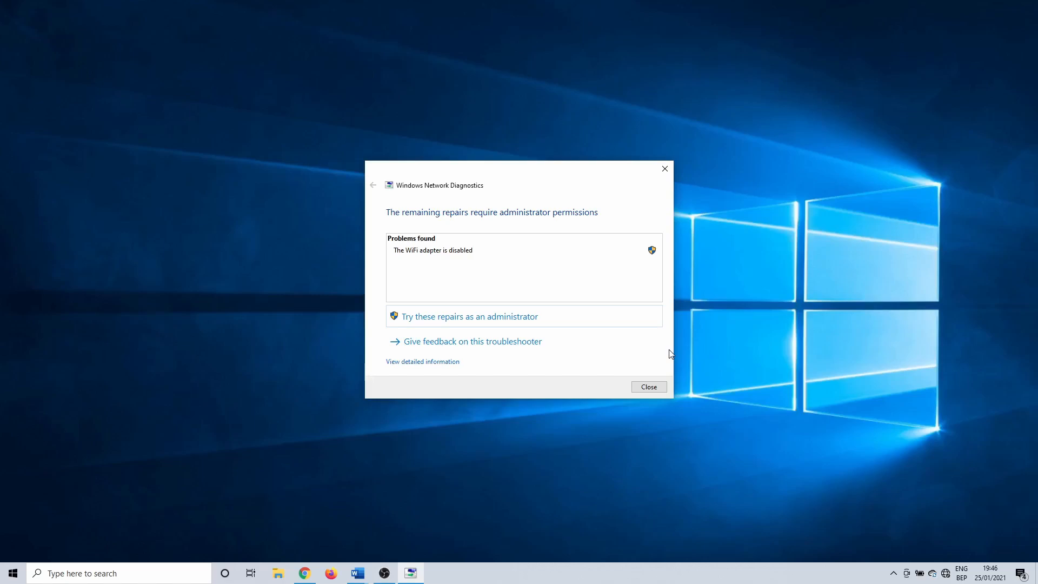
click(574, 317)
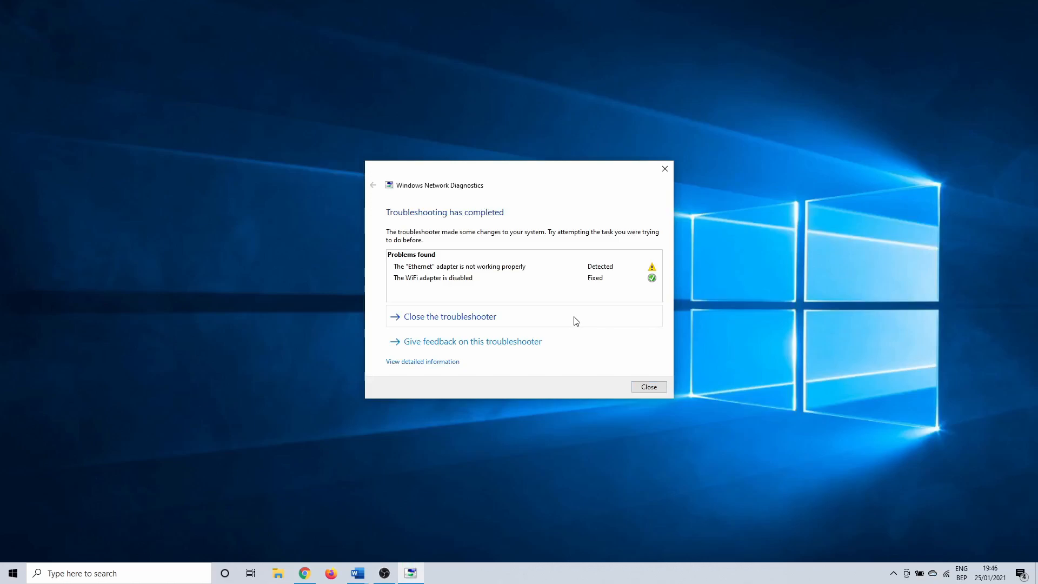
click(577, 321)
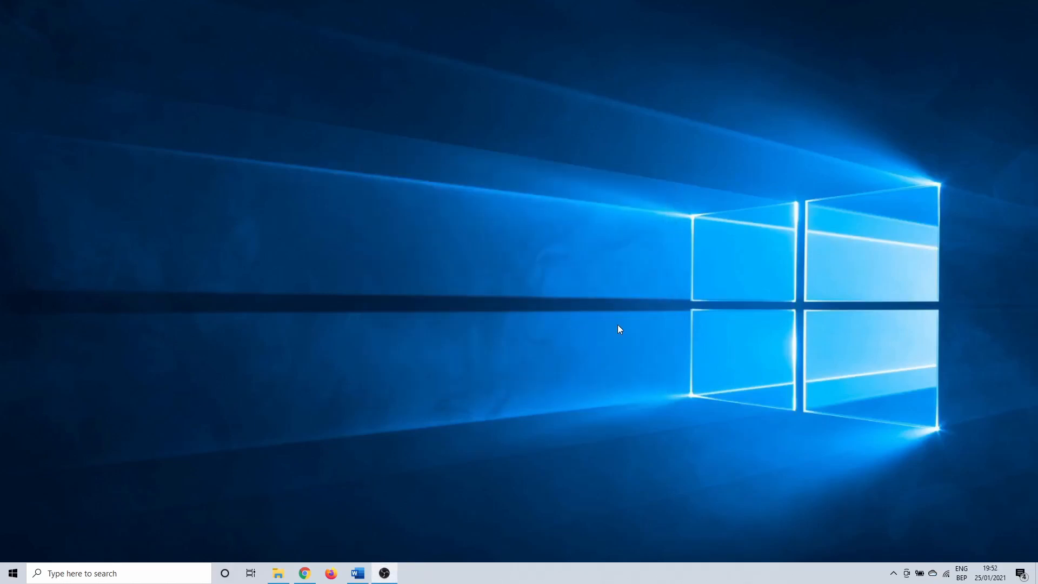
Step: Open Internet Options from the Network and Internet category of Control Panel
click(145, 571)
text(control panel)
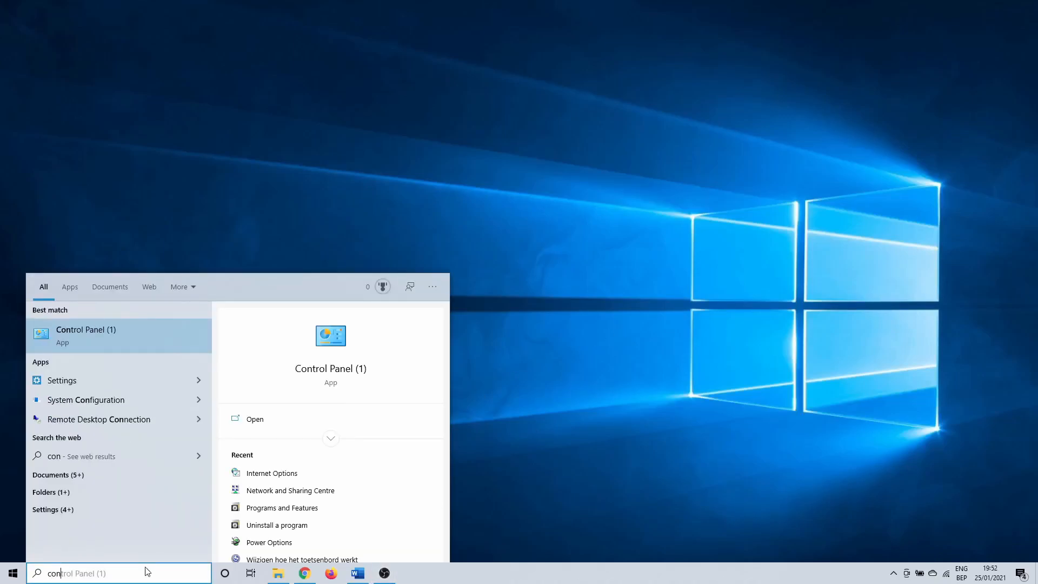
click(151, 338)
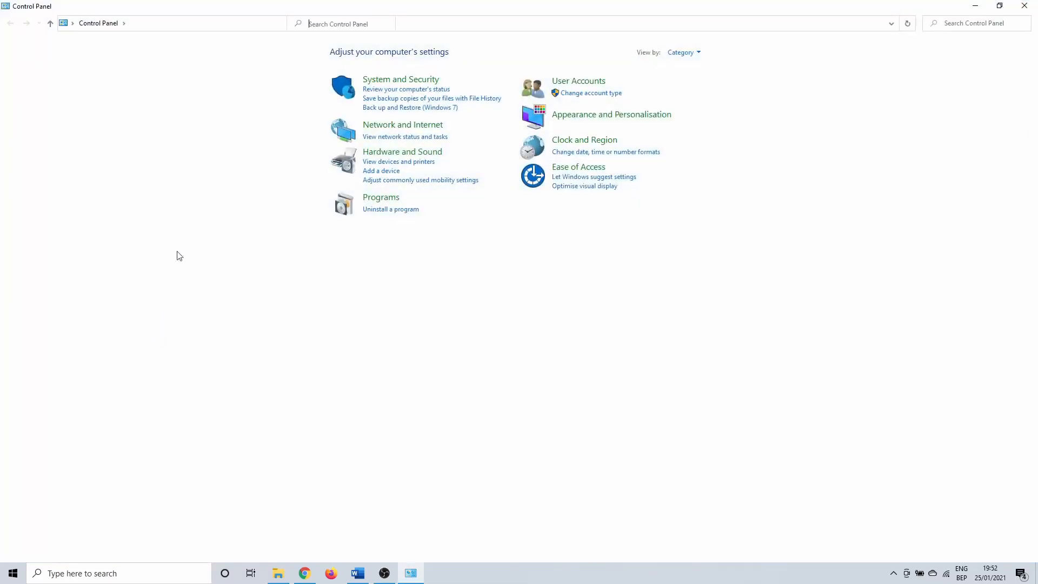
click(381, 129)
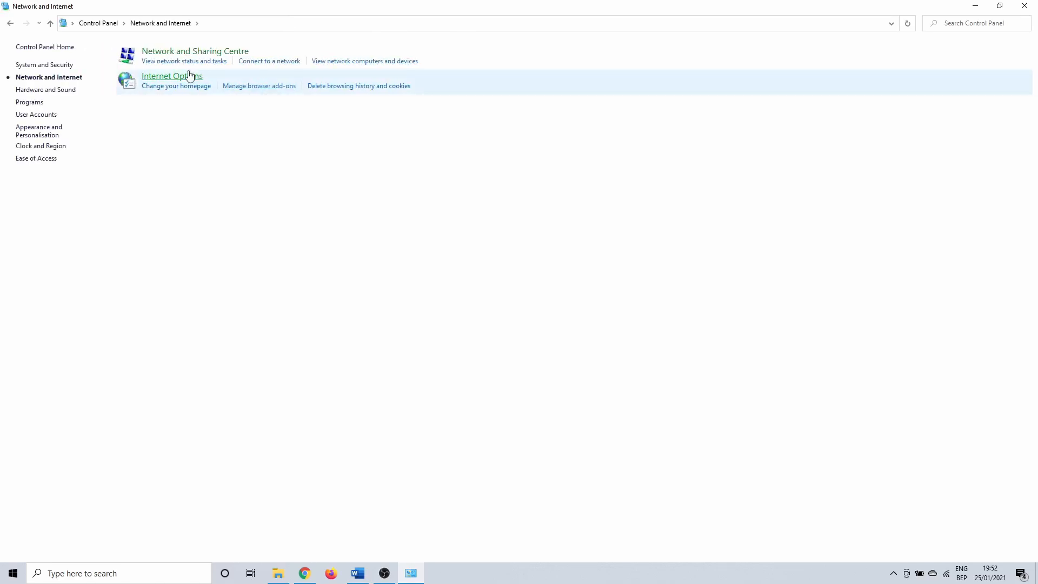
click(189, 77)
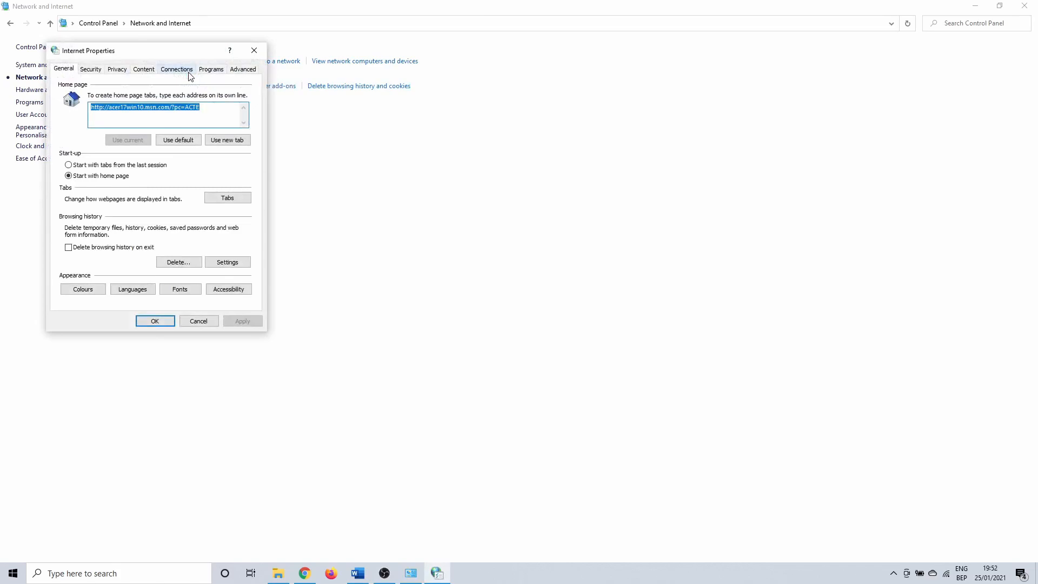
Step: Restore the advanced settings in Internet Properties, apply the change, and close Control Panel
click(237, 74)
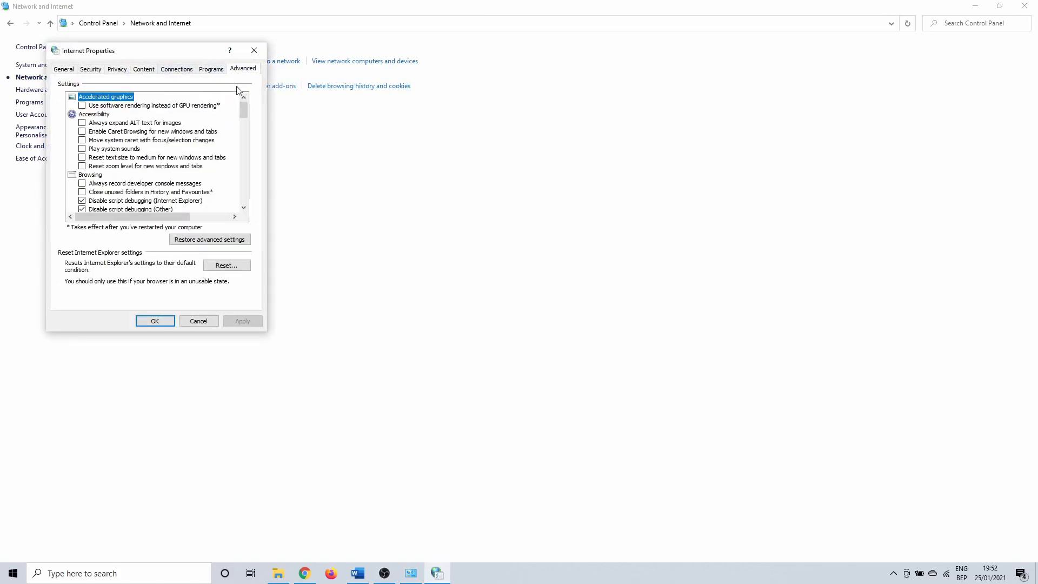
click(215, 244)
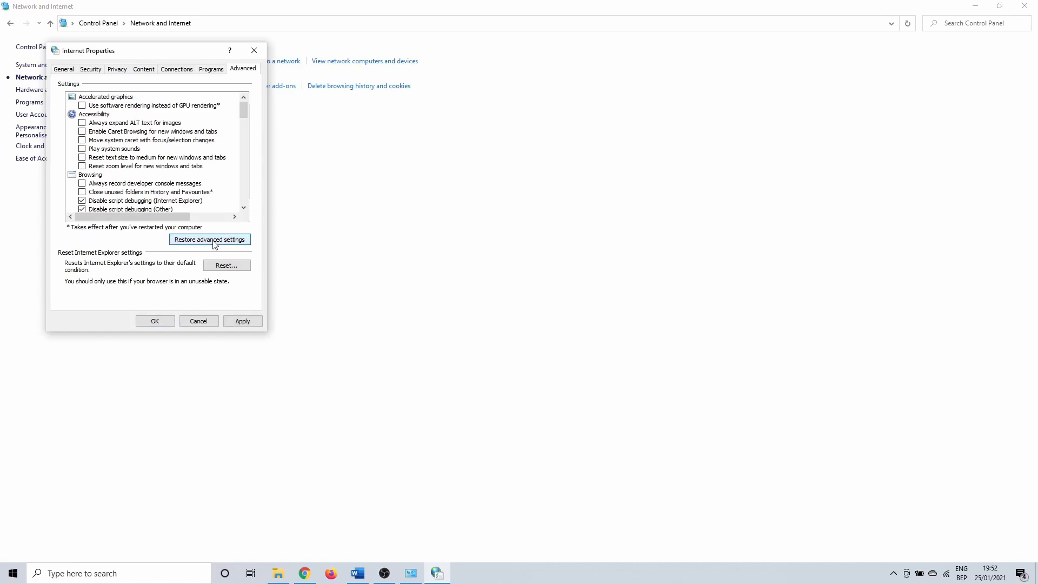
click(246, 321)
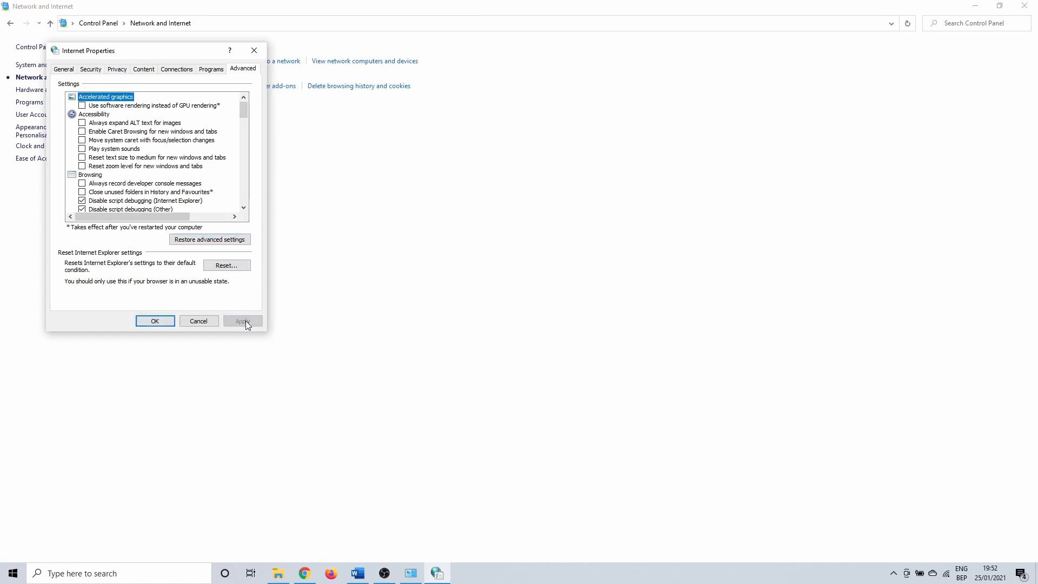
click(155, 322)
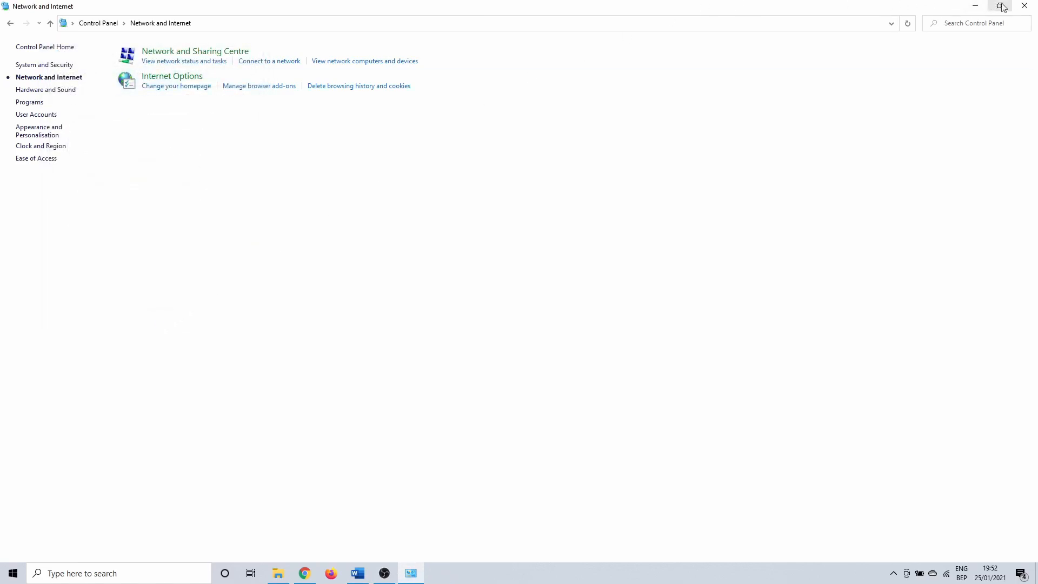
click(1024, 6)
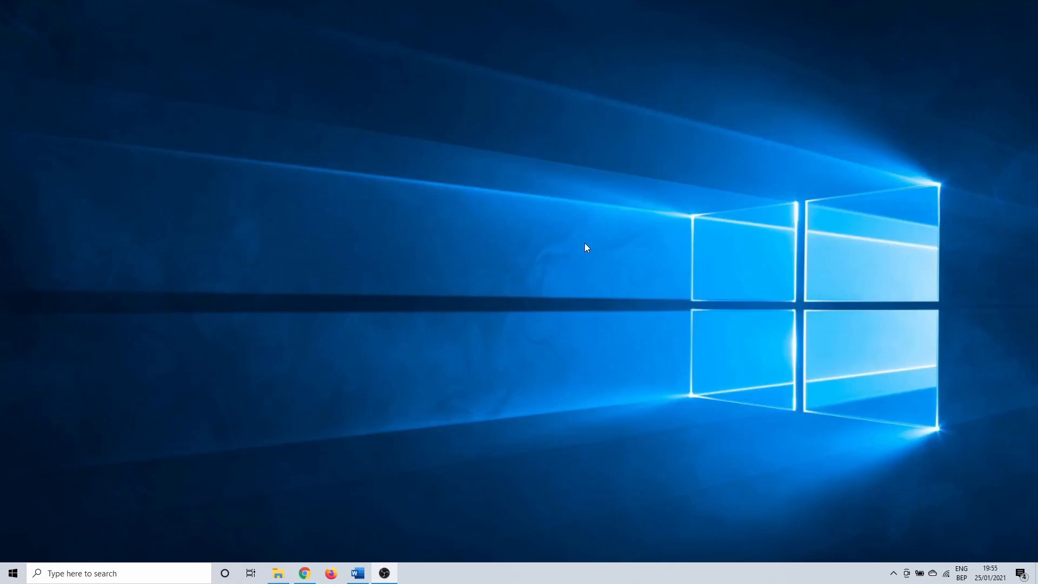
Step: Open the adapter options from the WiFi page of the Network & Internet settings
right_click(946, 574)
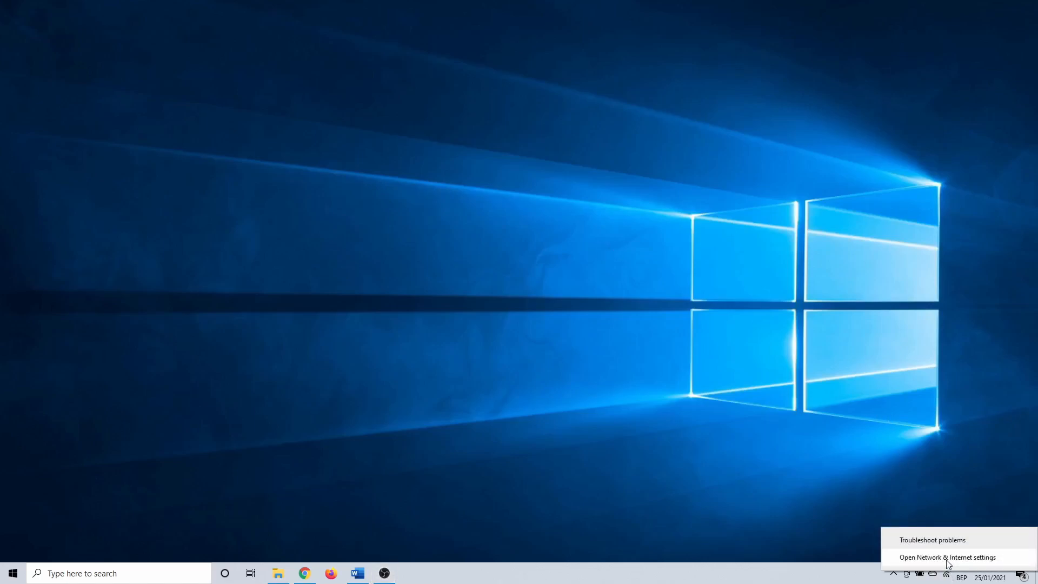
click(948, 558)
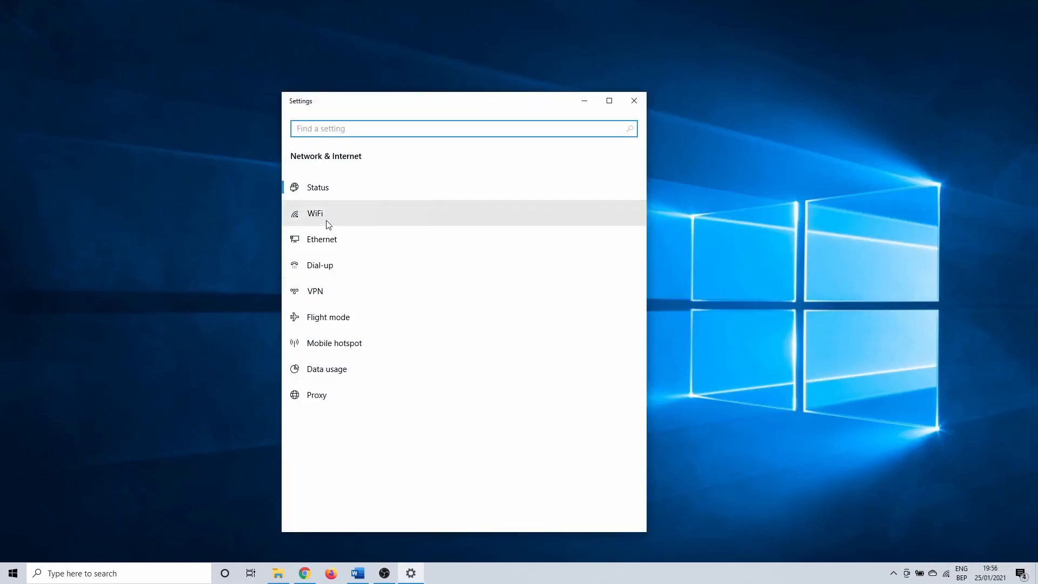
click(322, 218)
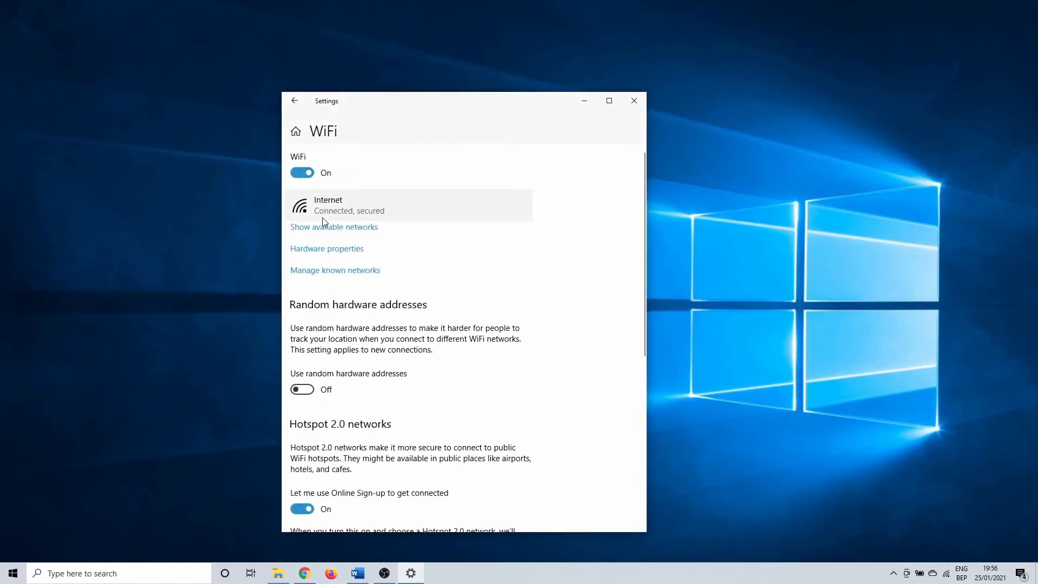
scroll(394, 294, down, 6)
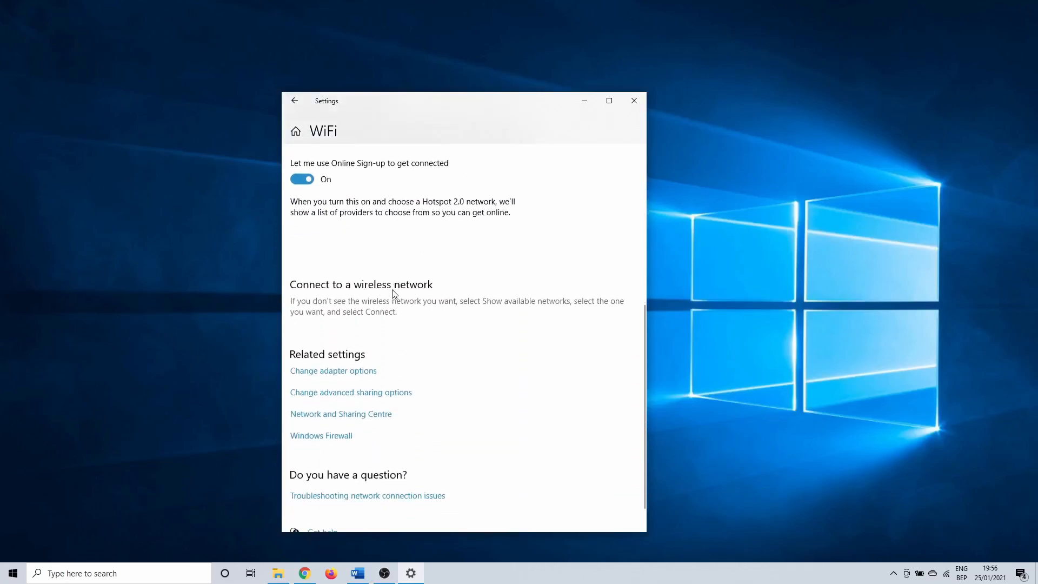
click(356, 374)
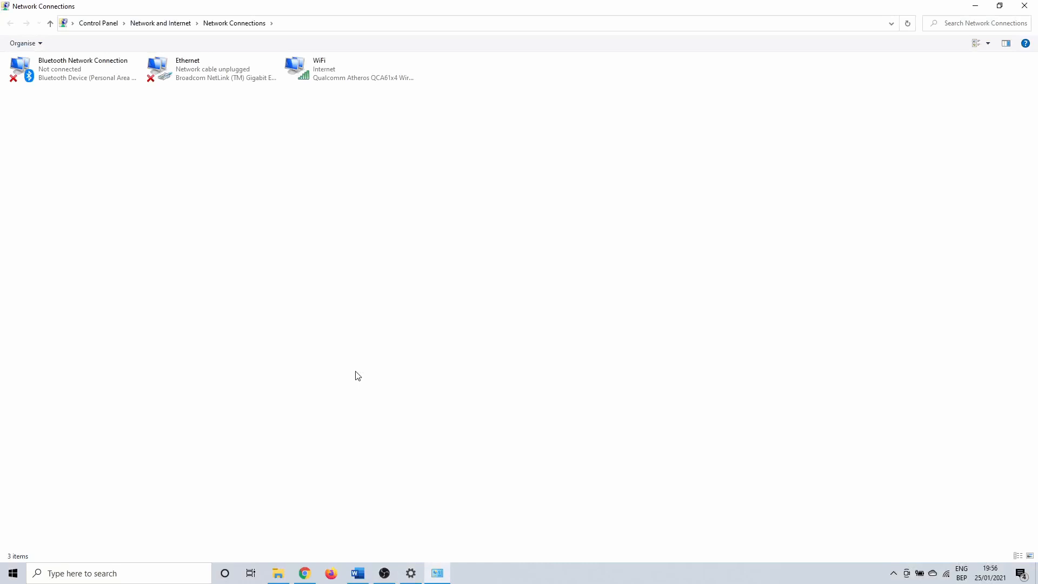
Step: Disable the WiFi network adapter and enable it again
right_click(326, 80)
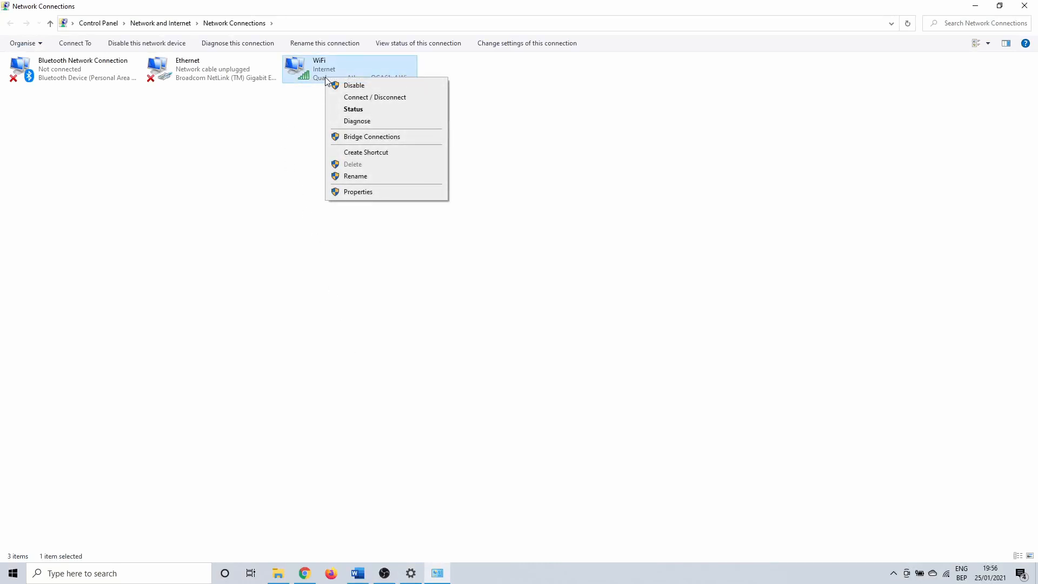
click(355, 87)
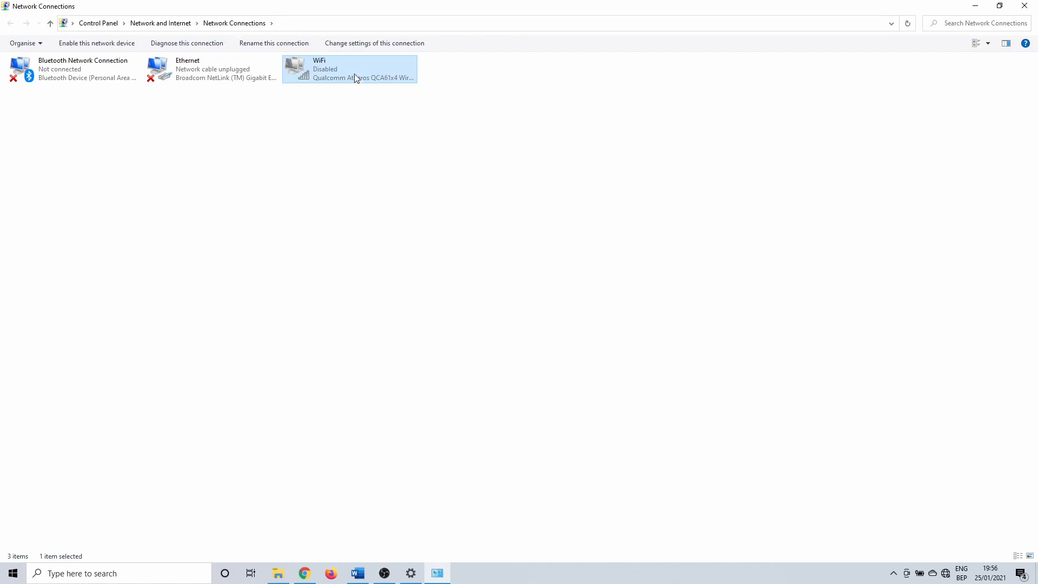
right_click(355, 75)
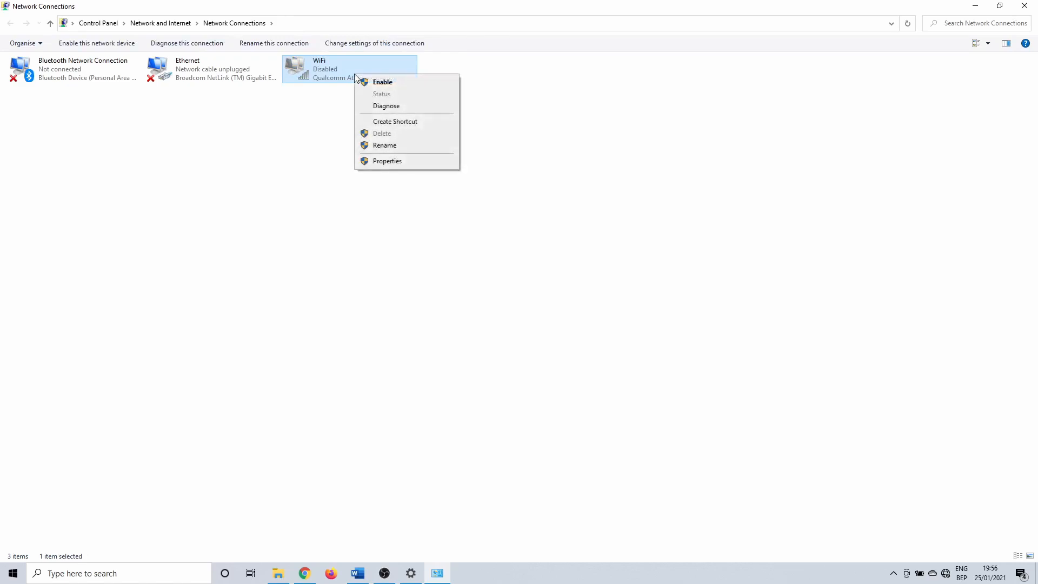
click(388, 85)
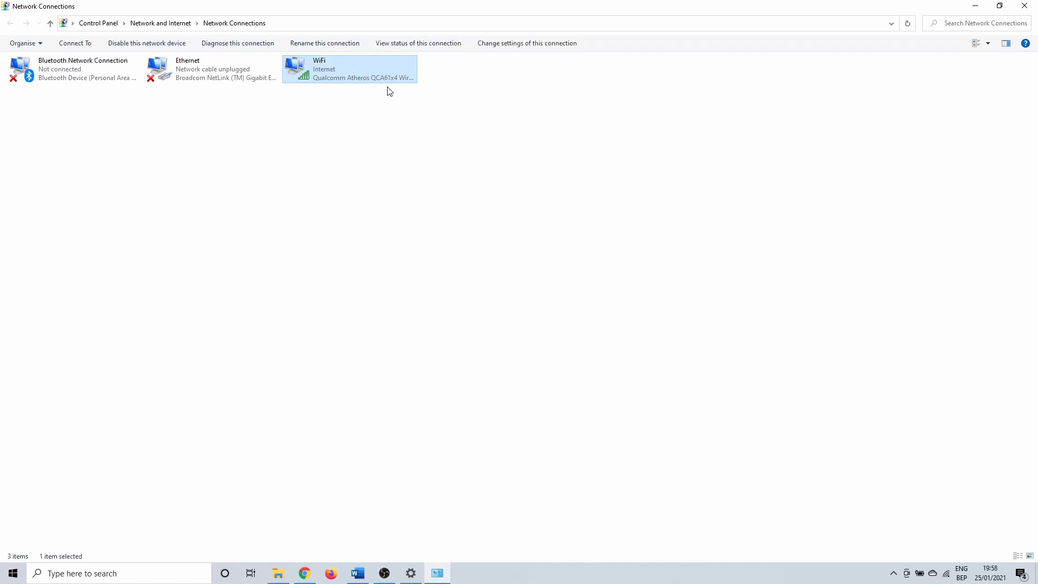
Step: Diagnose the WiFi network adapter and close the troubleshooter
right_click(362, 66)
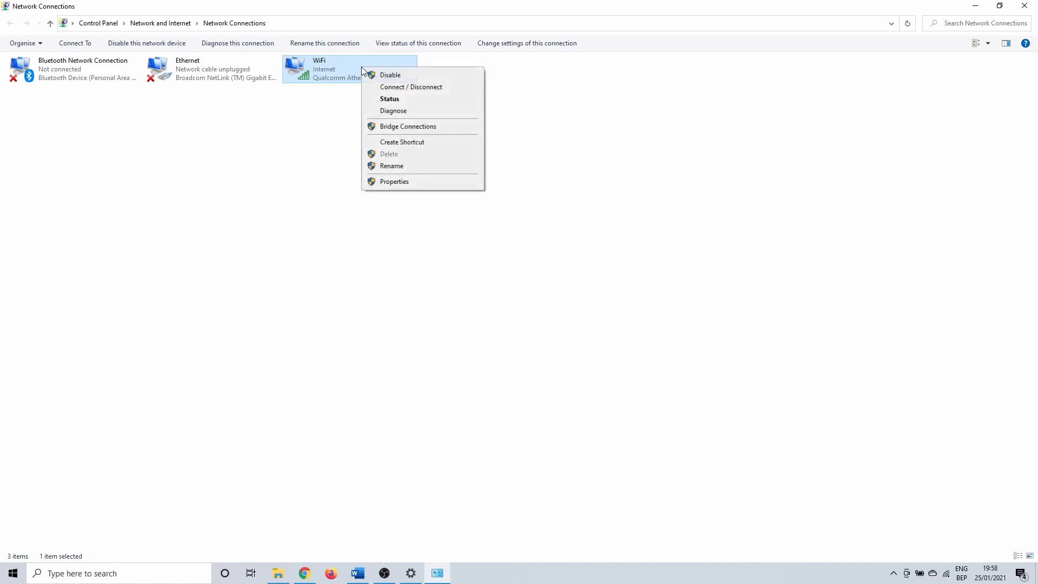
click(393, 111)
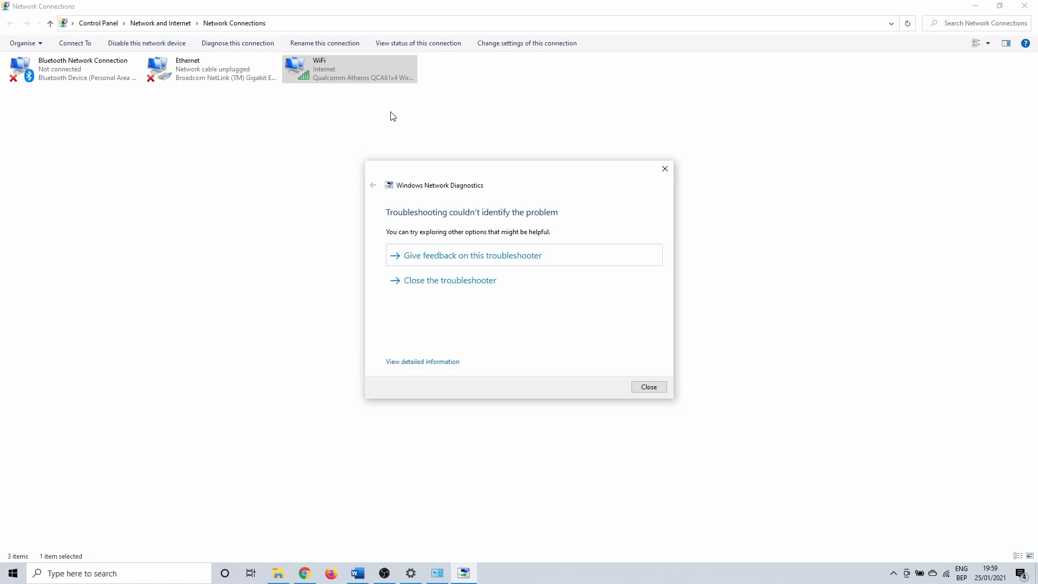
click(413, 282)
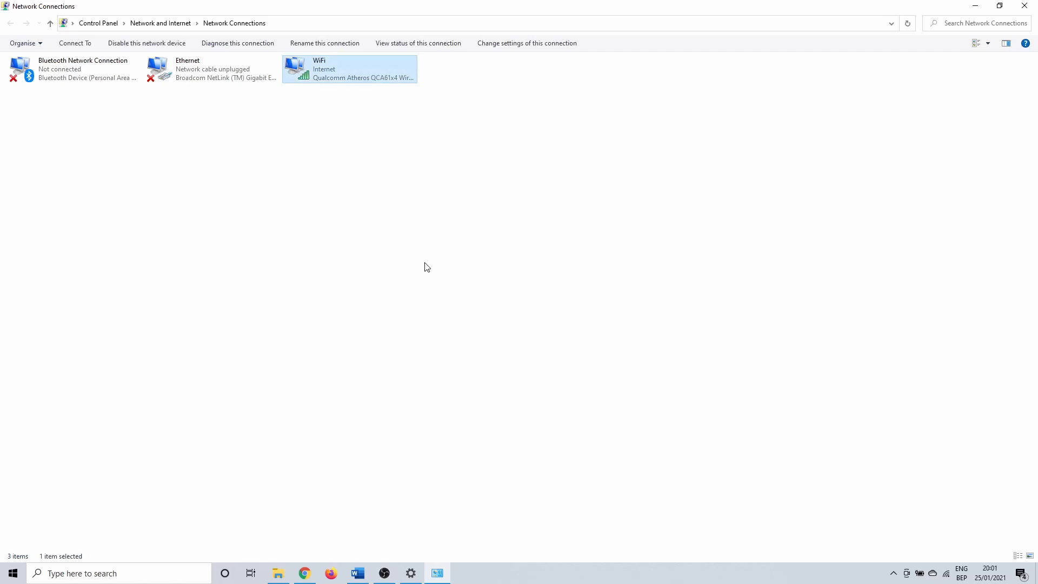
Step: Check the IP and DNS address settings in the WiFi adapter's Internet Protocol Version 4 (TCP/IPv4) properties
right_click(354, 80)
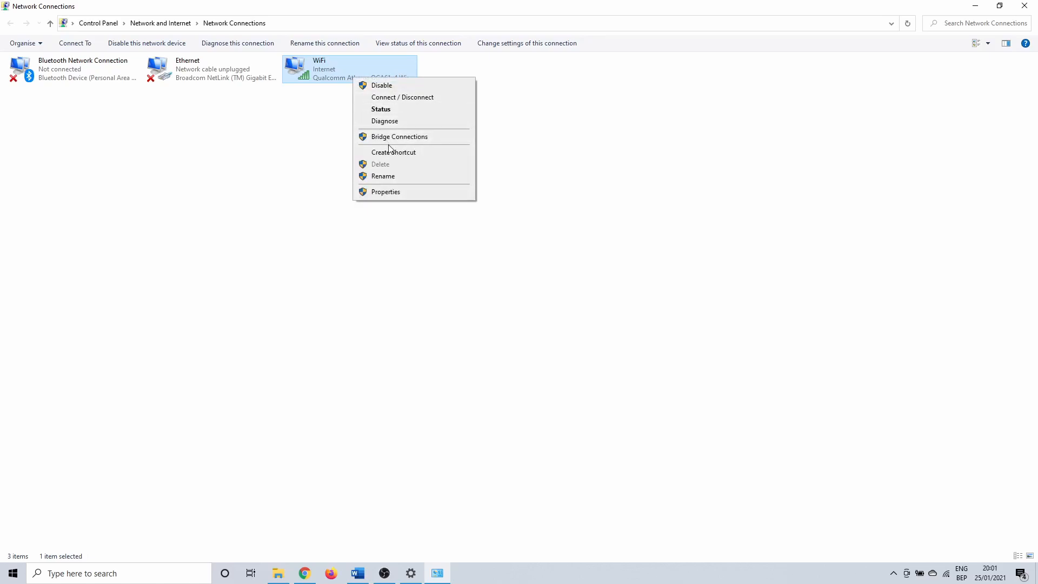
click(397, 193)
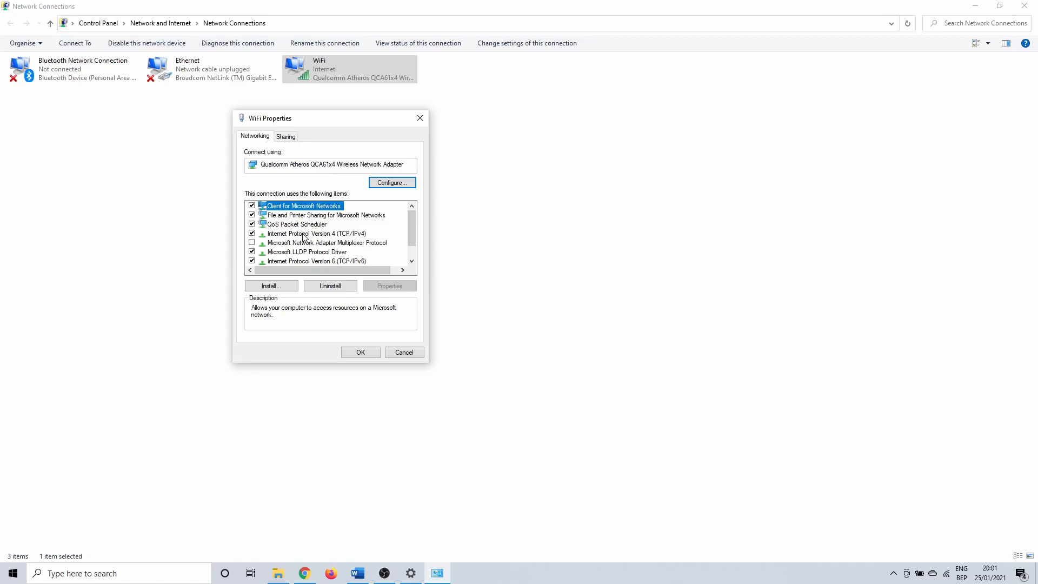
double_click(303, 234)
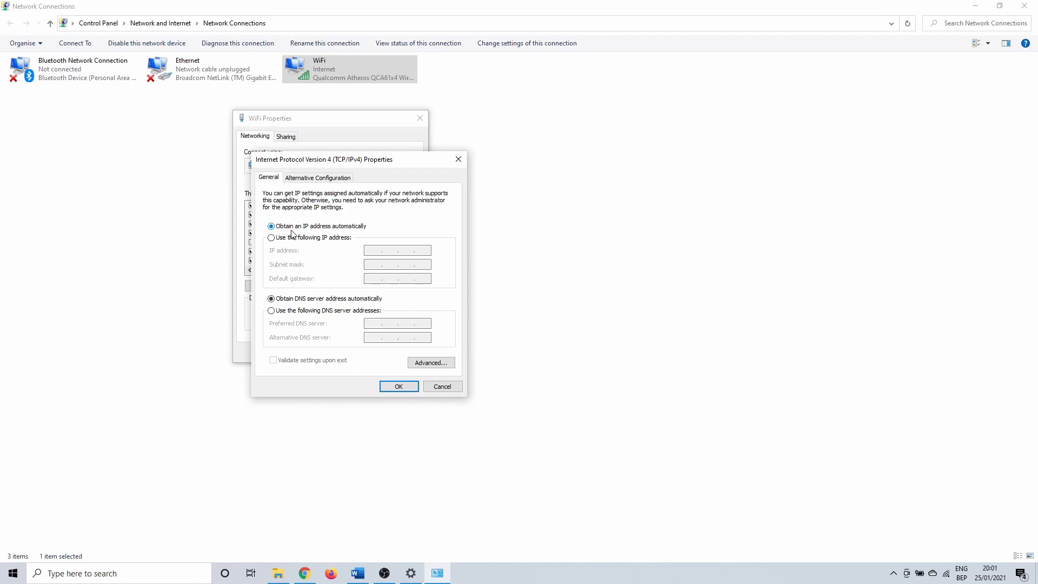
click(398, 386)
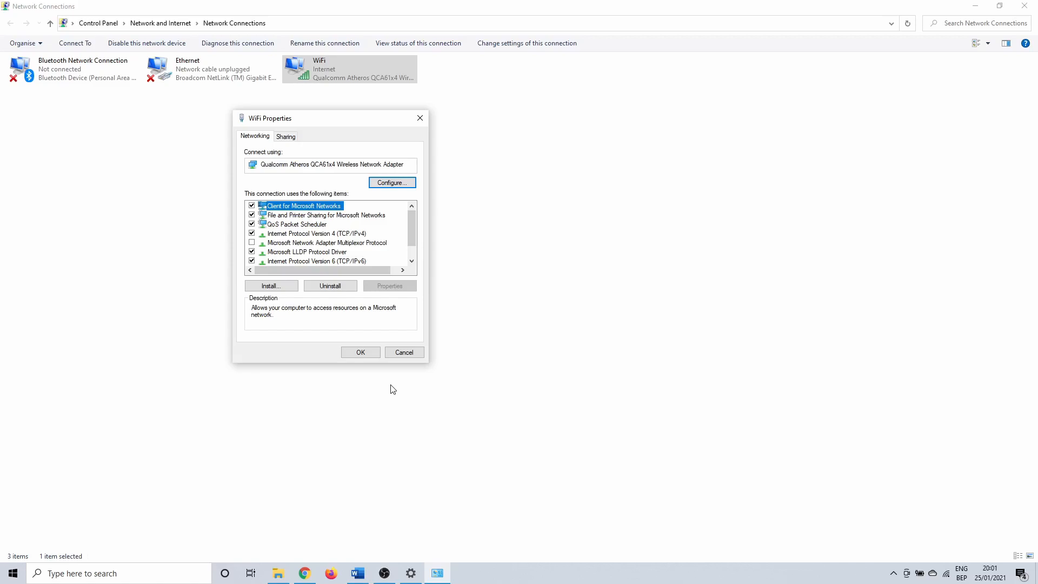
Step: Turn Internet Protocol Version 4 (TCP/IPv4) off for the WiFi adapter, turn it back on, and close Network Connections
click(252, 233)
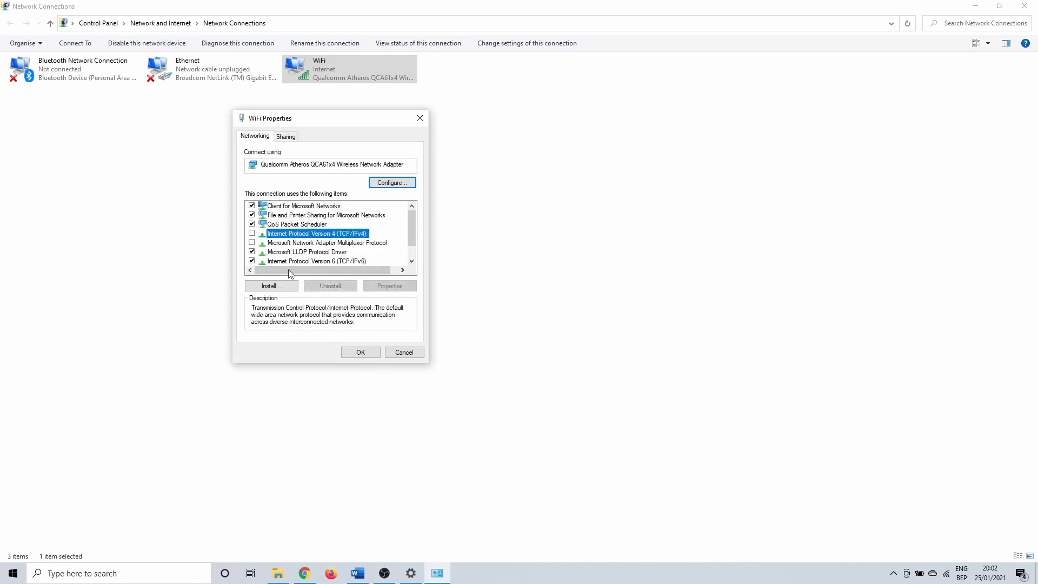
click(354, 352)
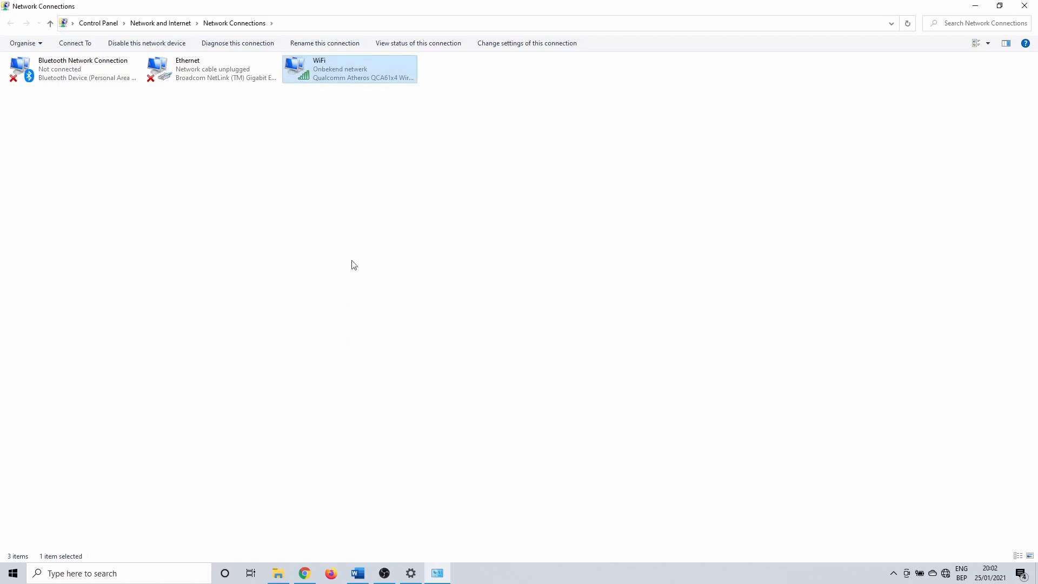
right_click(339, 77)
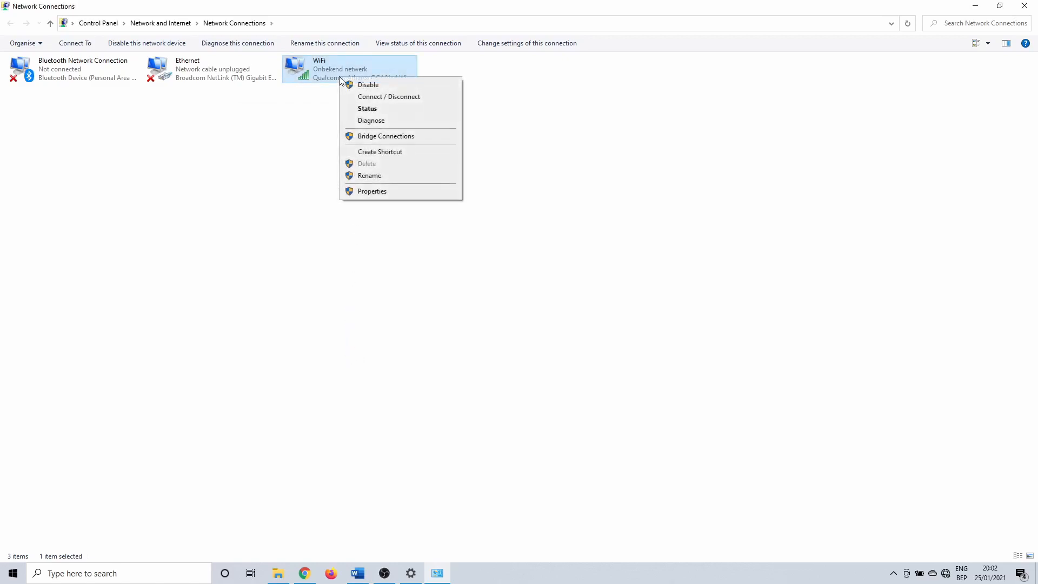
click(365, 193)
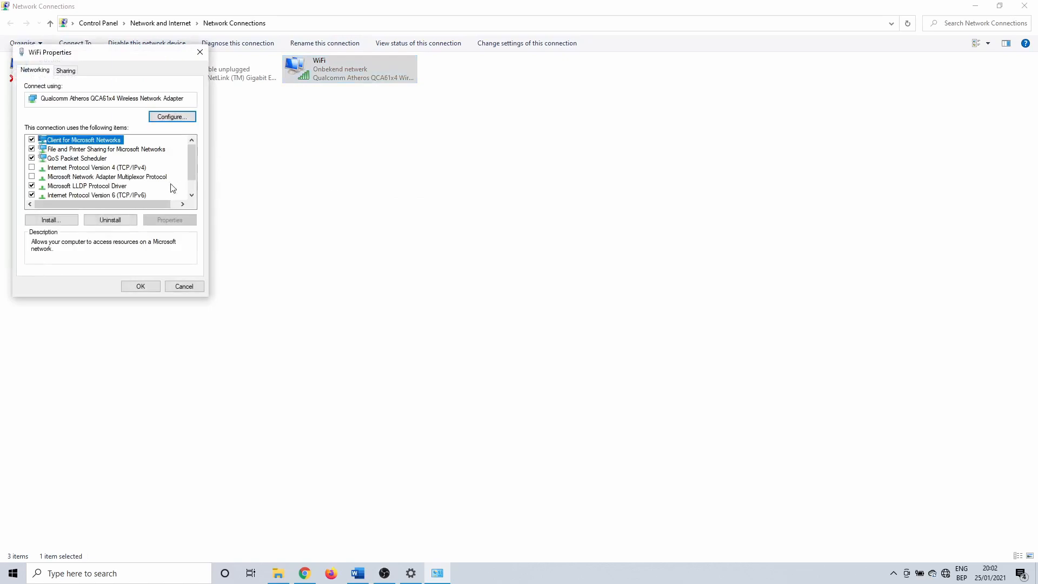
click(32, 168)
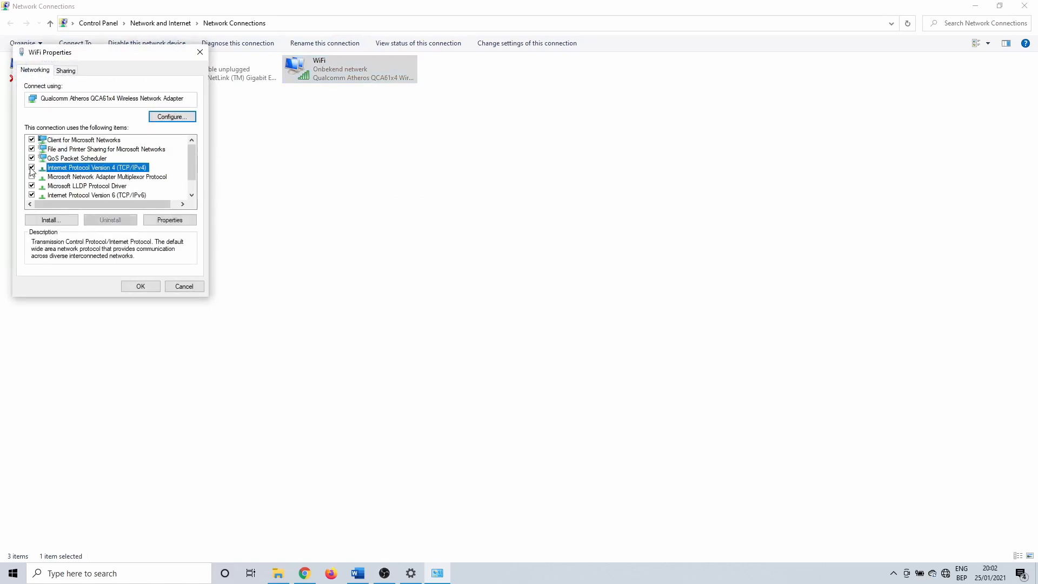
click(140, 286)
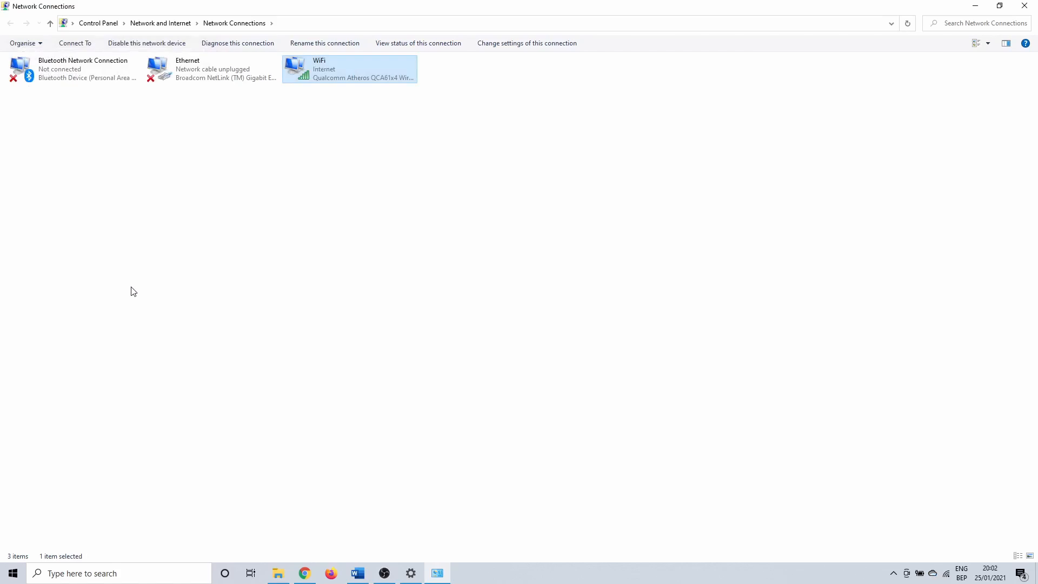
click(1018, 9)
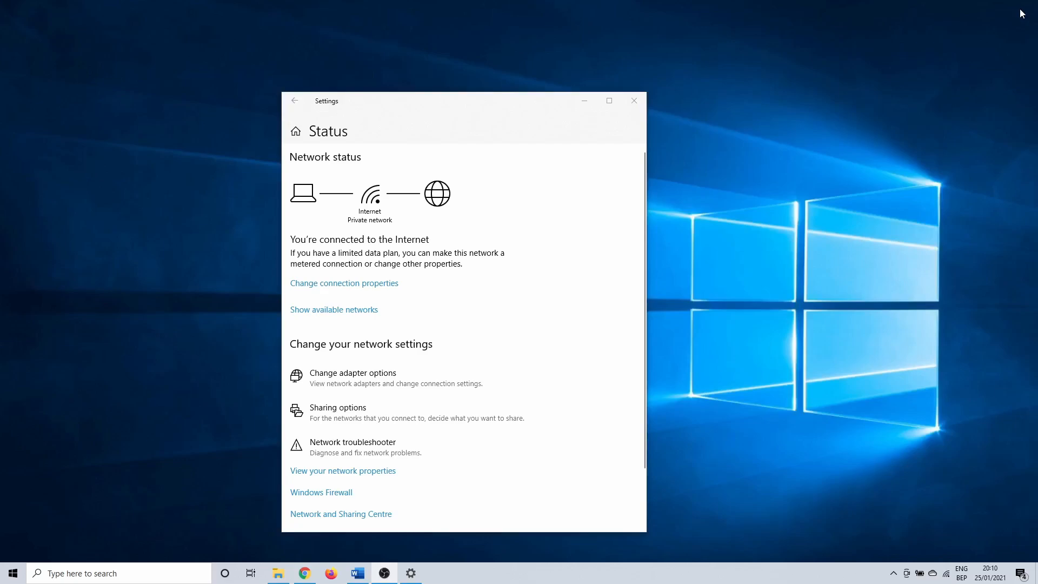
Step: Open Device Manager in a maximized window and expand the network adapters category
click(140, 579)
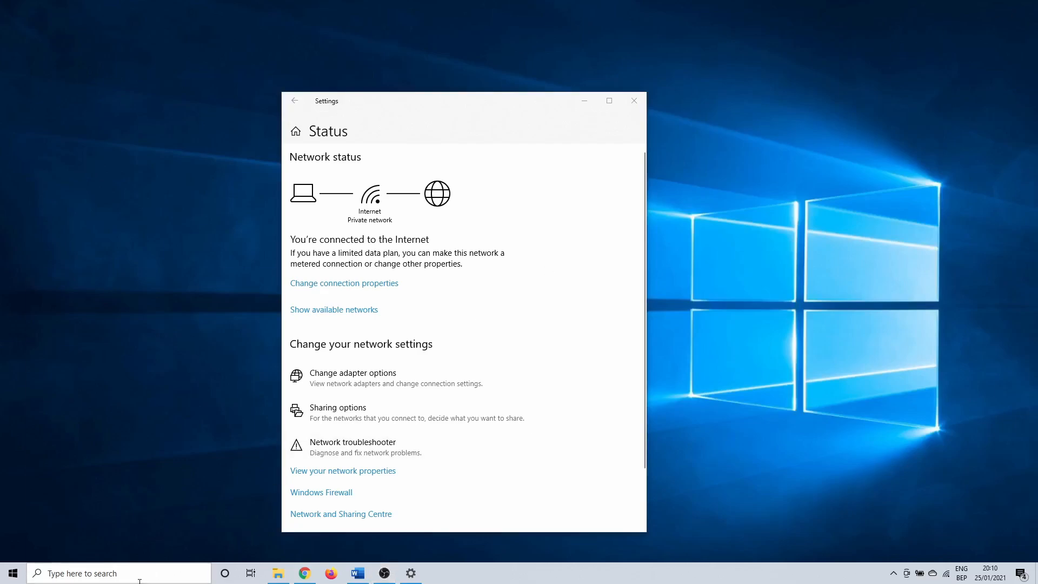
text(devic)
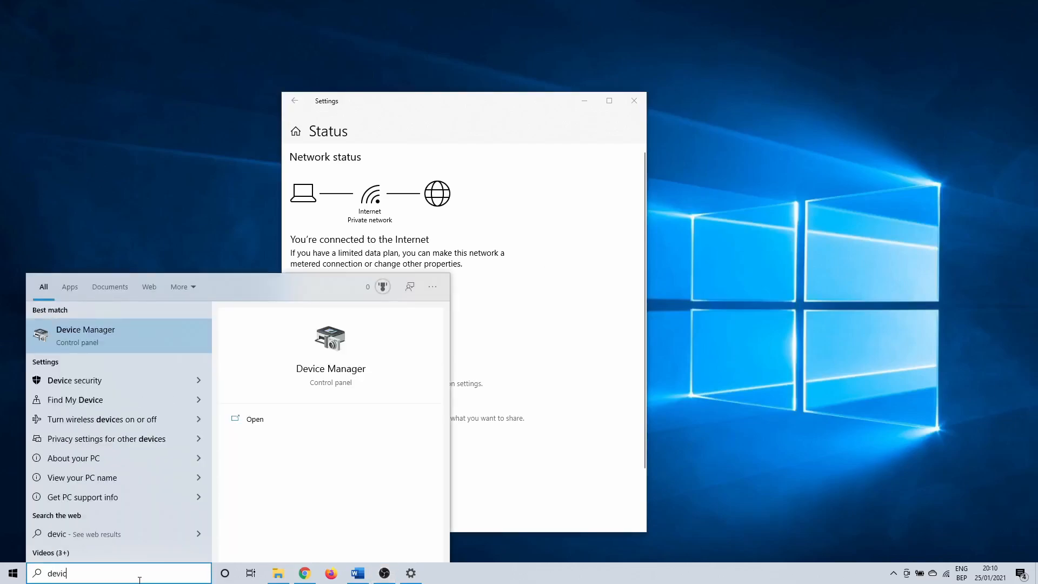
text(e manager)
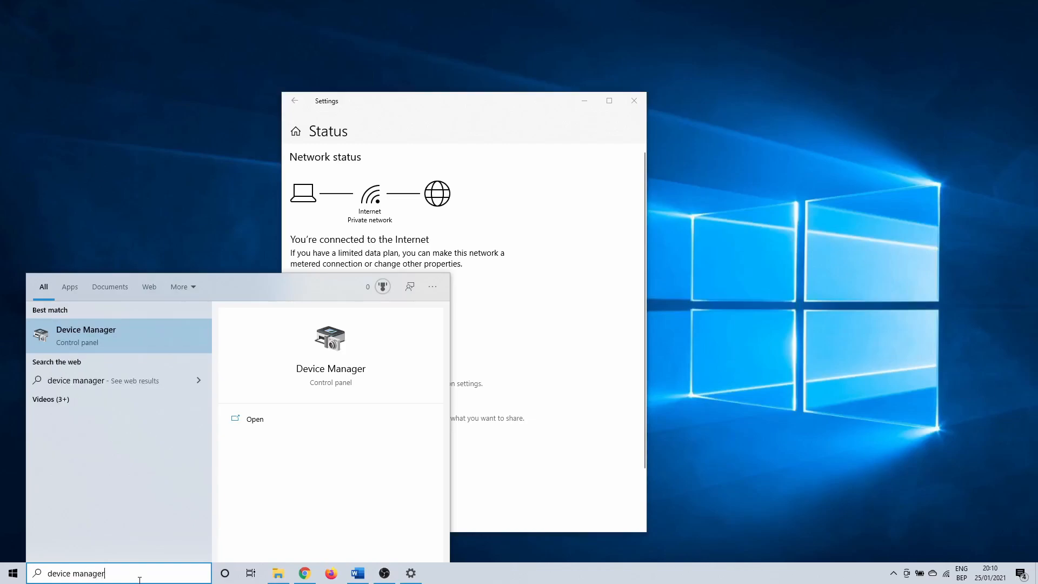
key(Return)
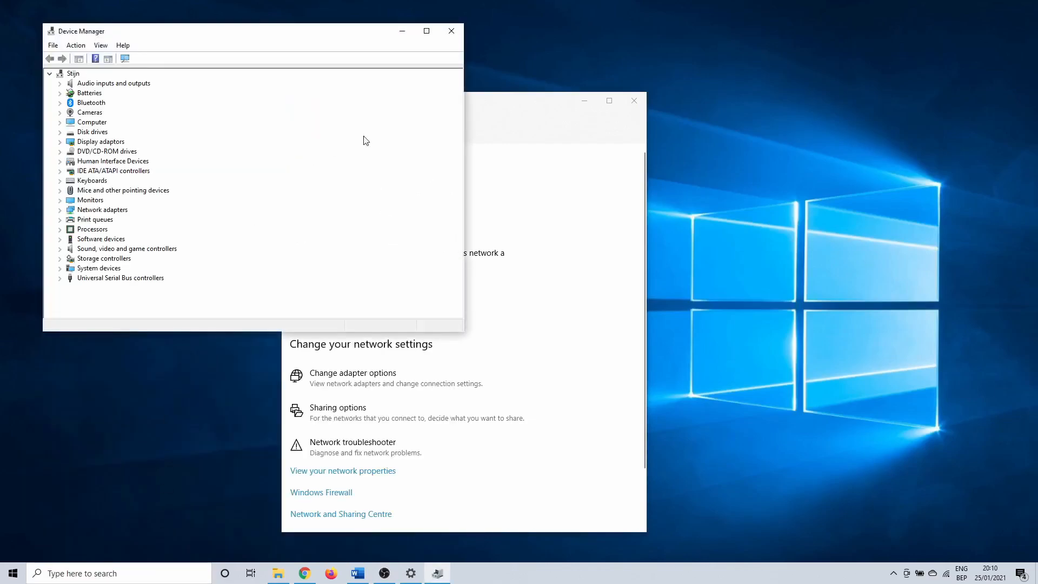
click(427, 31)
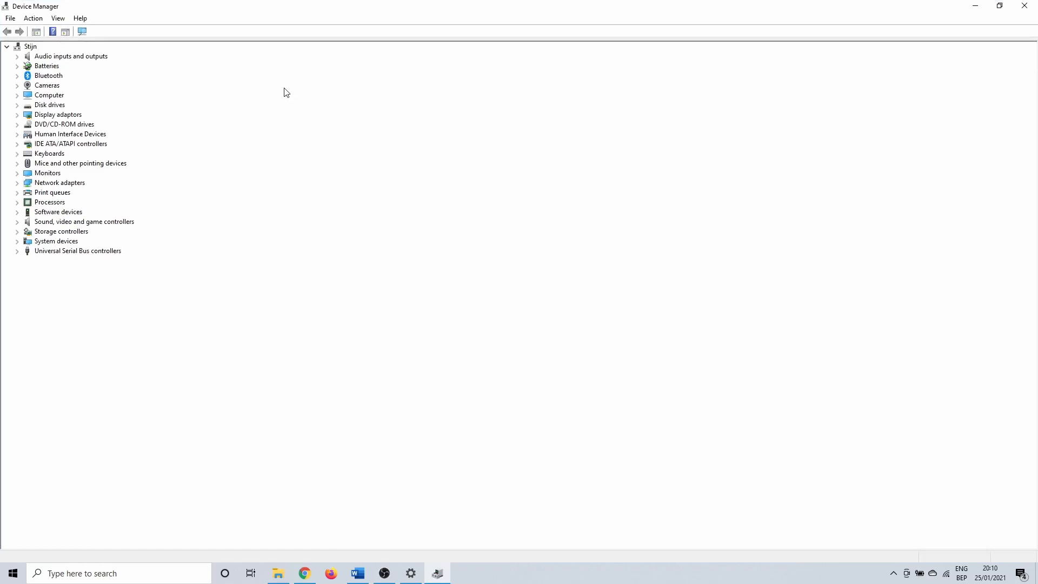
click(18, 189)
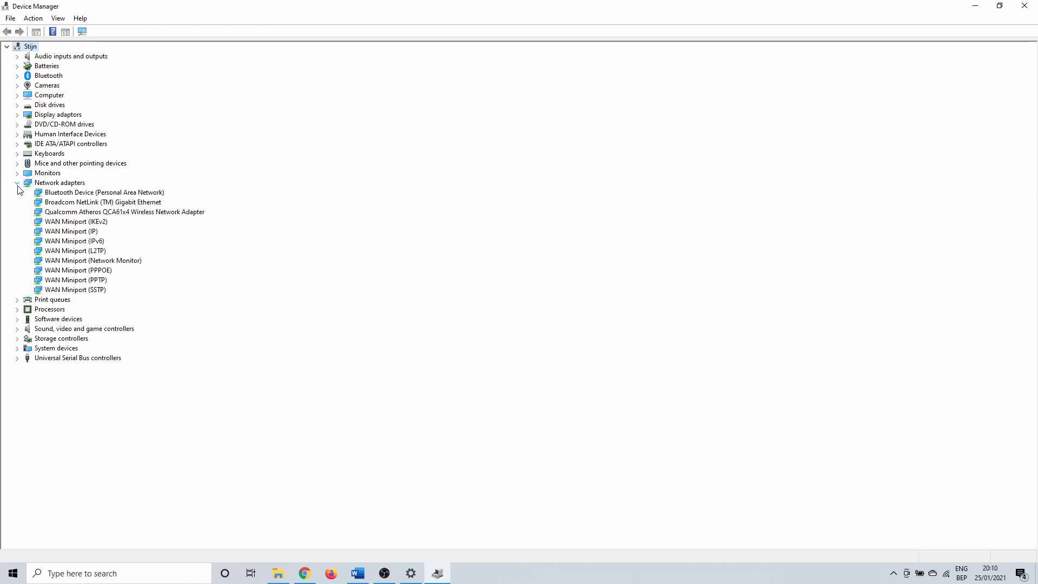
Step: Run a driver update for the Qualcomm Atheros QCA61x4 Wireless Network Adapter from D:\Driver, including subfolders, and close the wizard
click(64, 213)
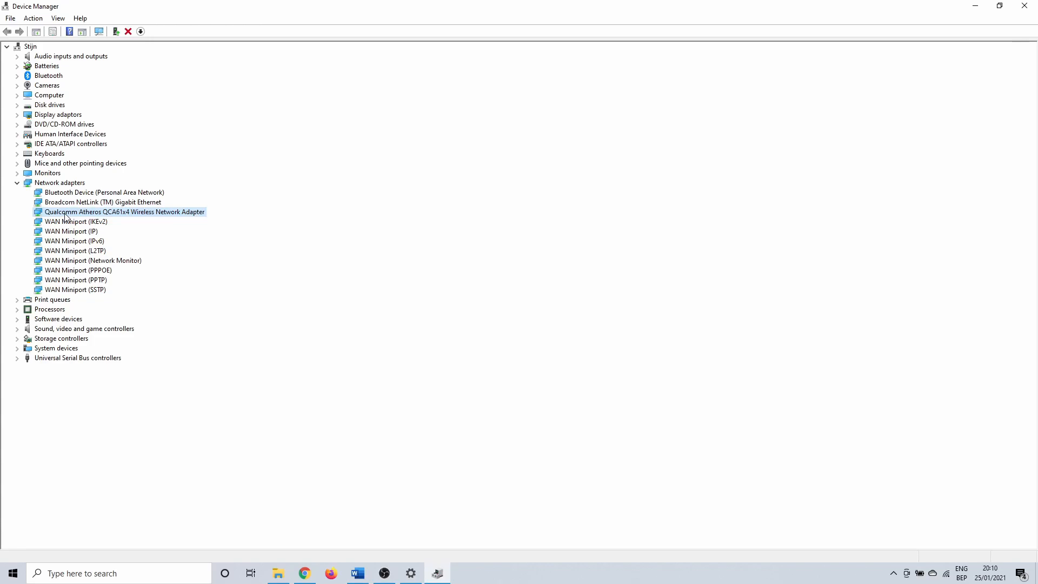
right_click(70, 212)
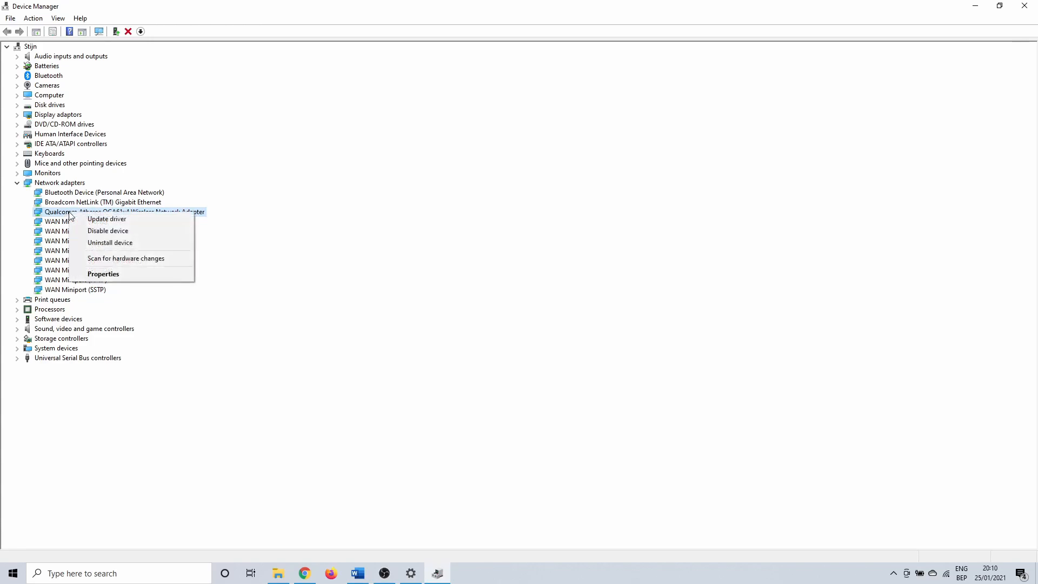
click(98, 219)
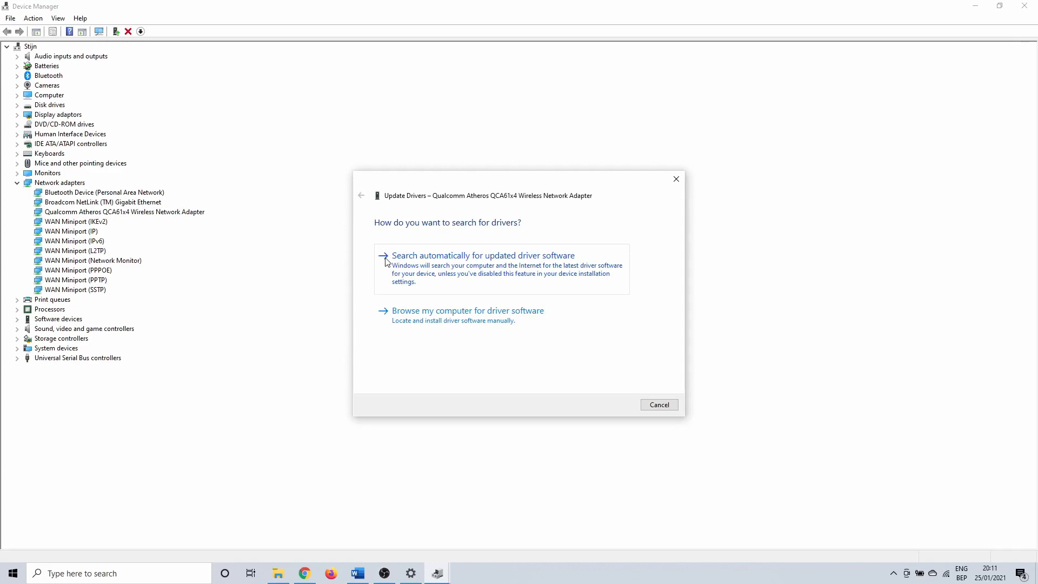
click(386, 316)
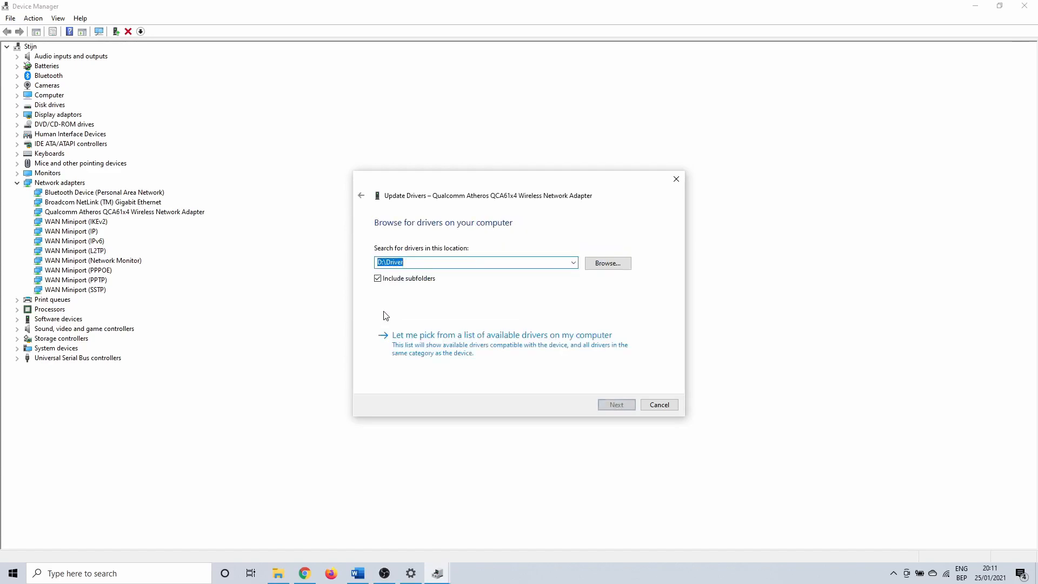
click(617, 405)
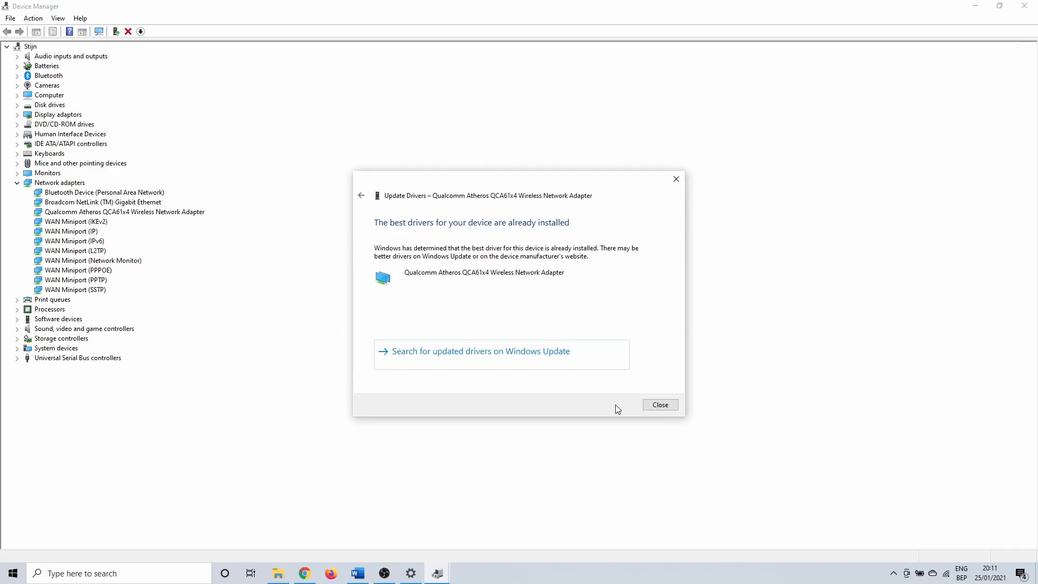
click(653, 406)
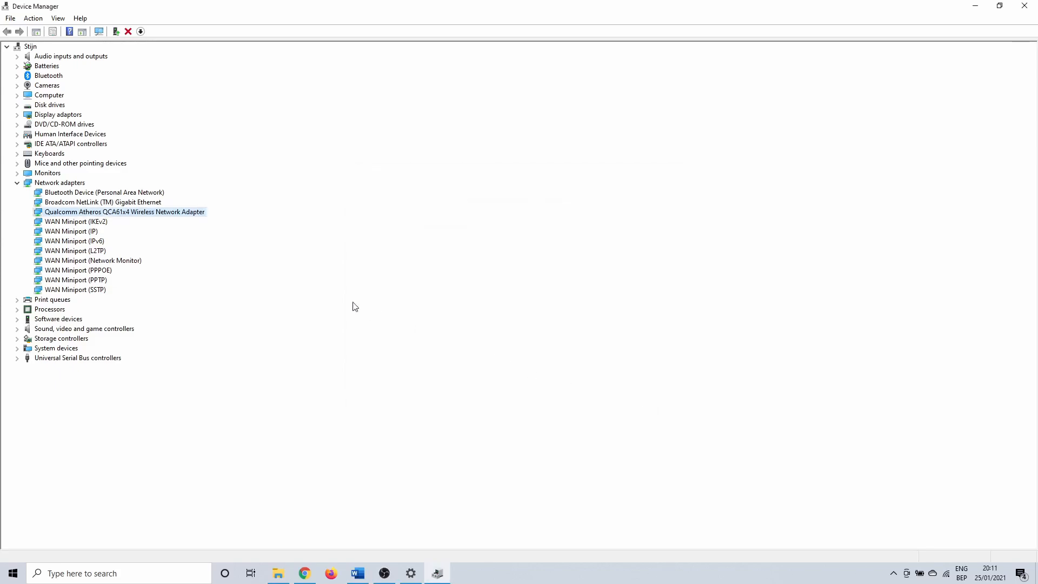
Step: Review the compatible drivers available on the computer for the Qualcomm wireless adapter, cancel without installing one, and close Device Manager
right_click(120, 213)
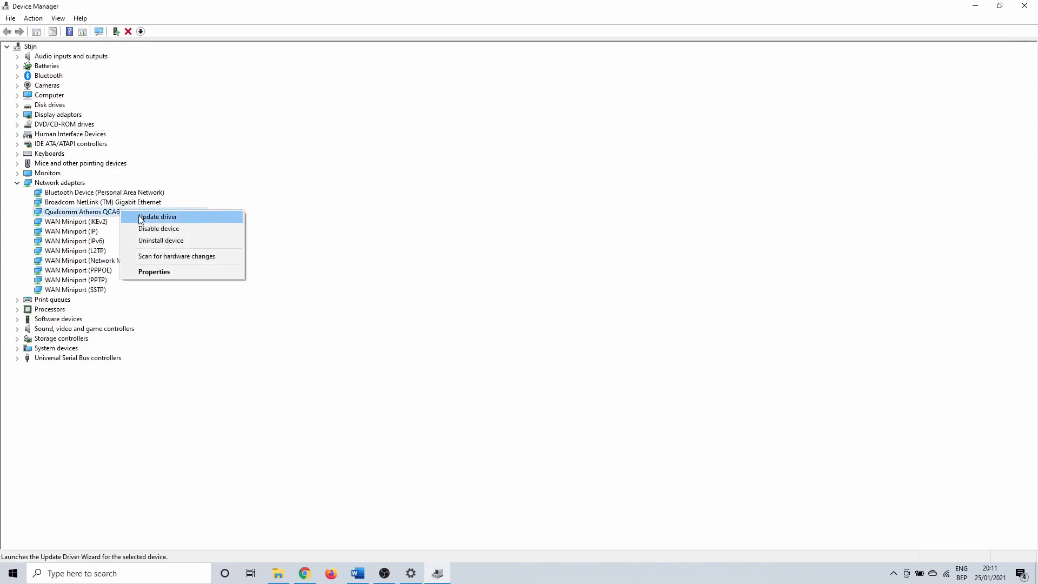
click(144, 216)
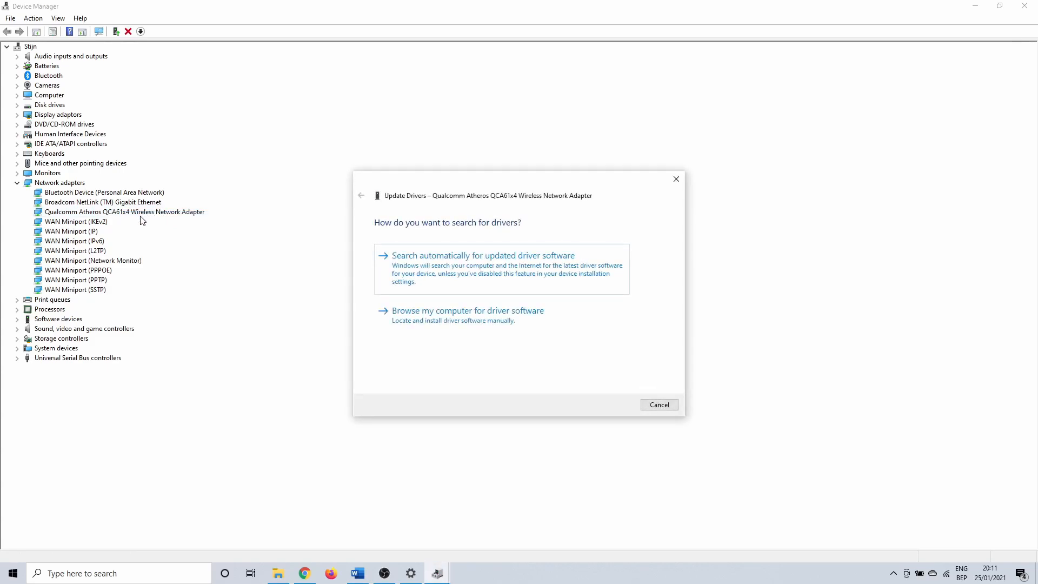
click(395, 314)
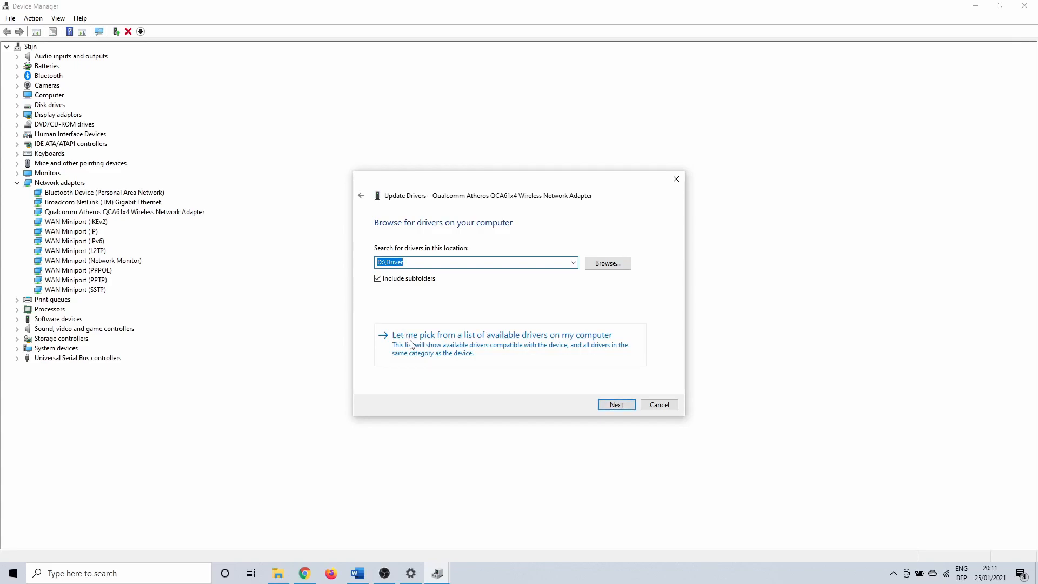
click(412, 344)
click(416, 322)
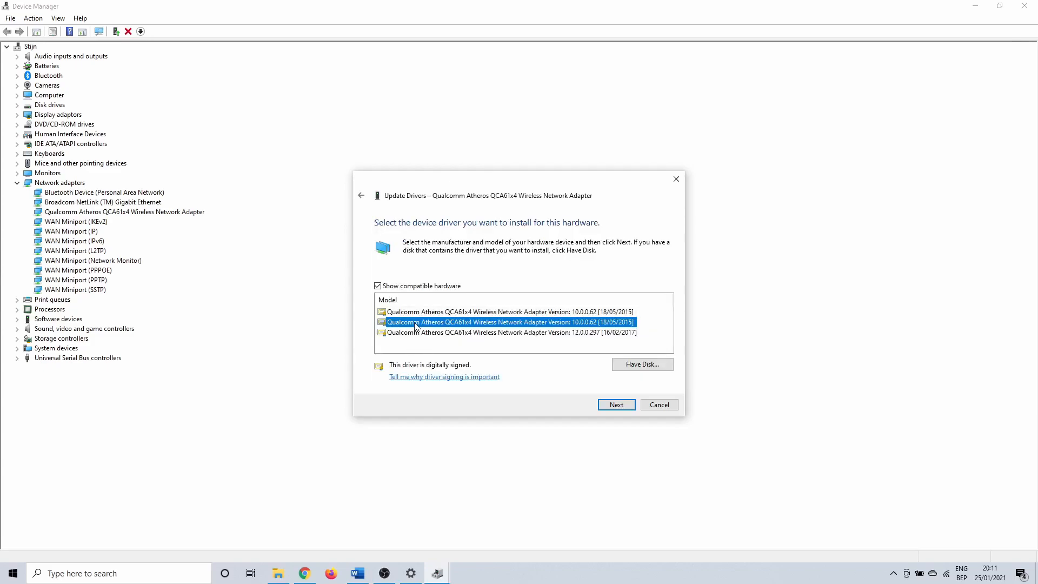
click(415, 335)
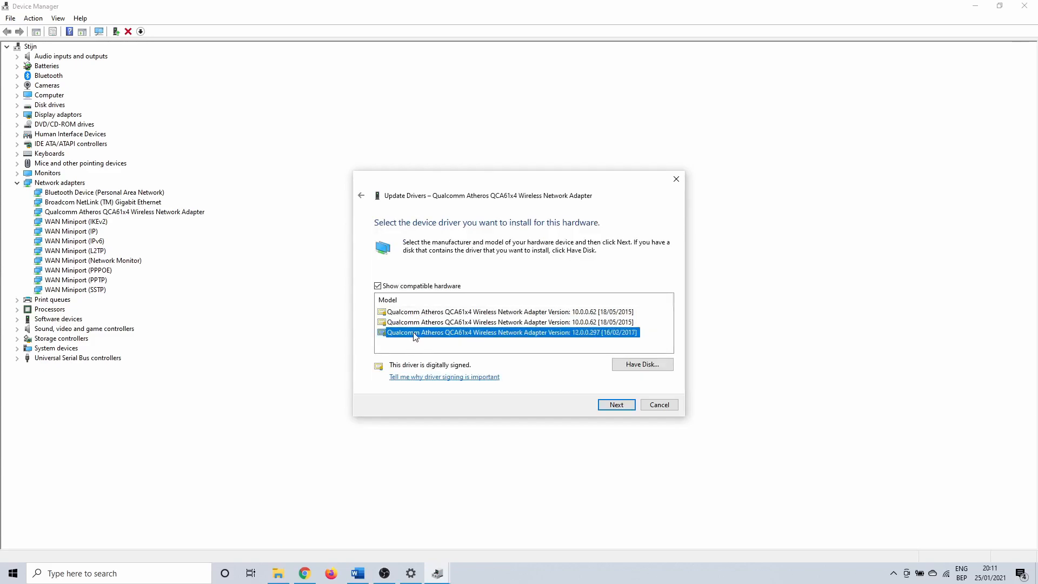
click(656, 406)
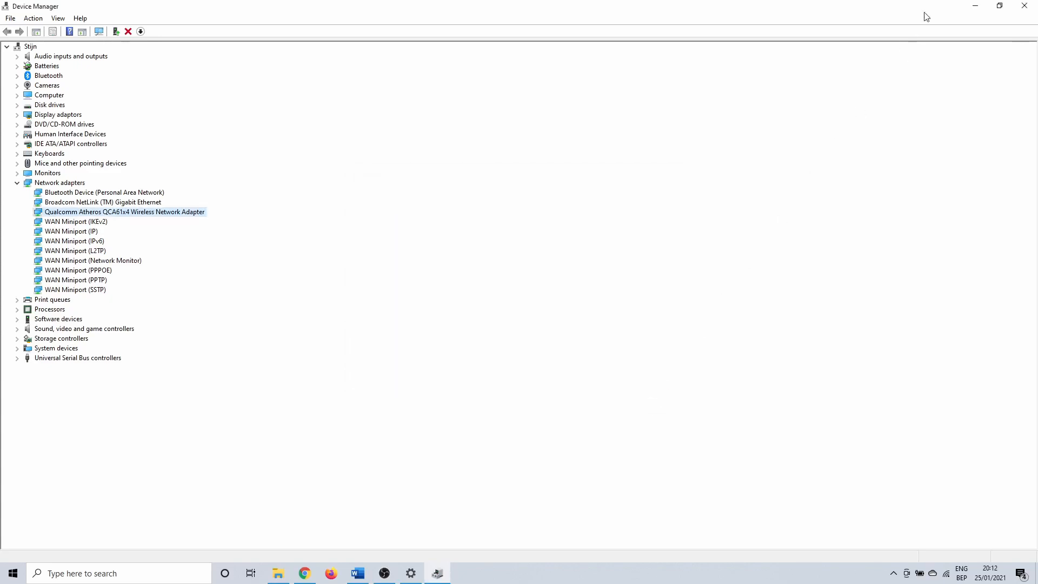
click(1021, 11)
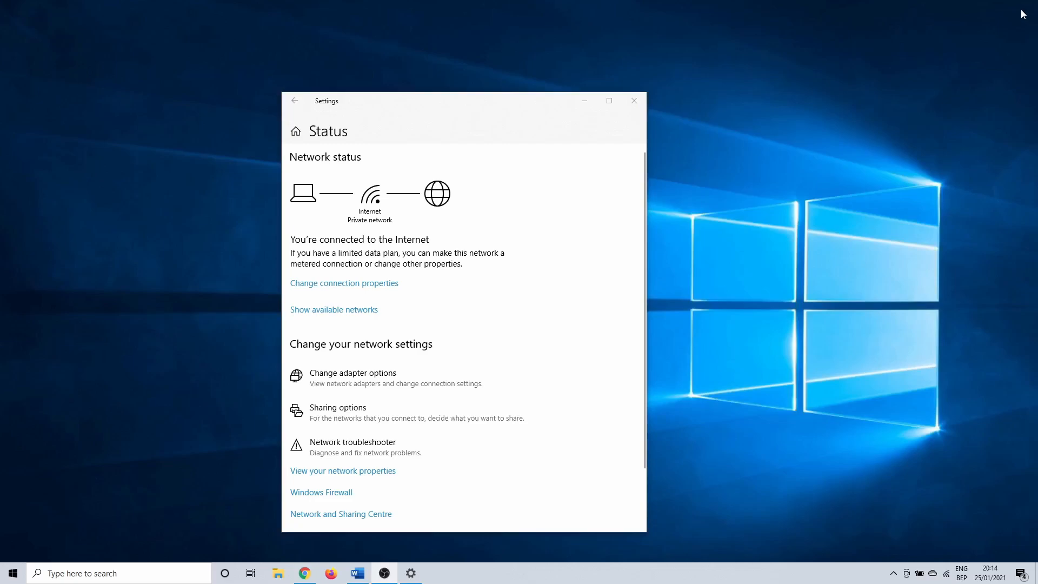
Step: Open the Network reset settings, reset all network settings, and close Settings
click(128, 573)
text(net)
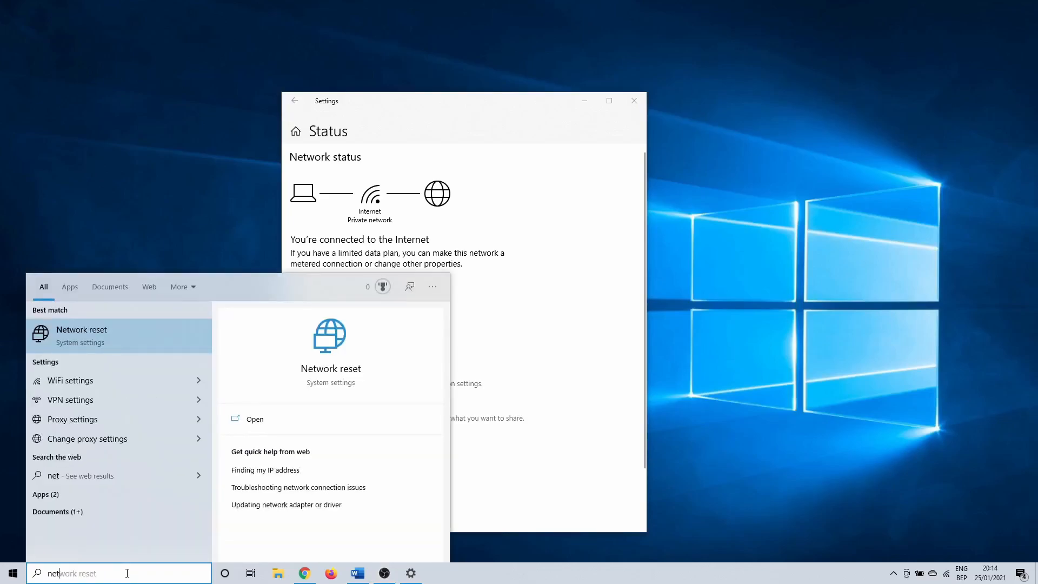
text(work reset)
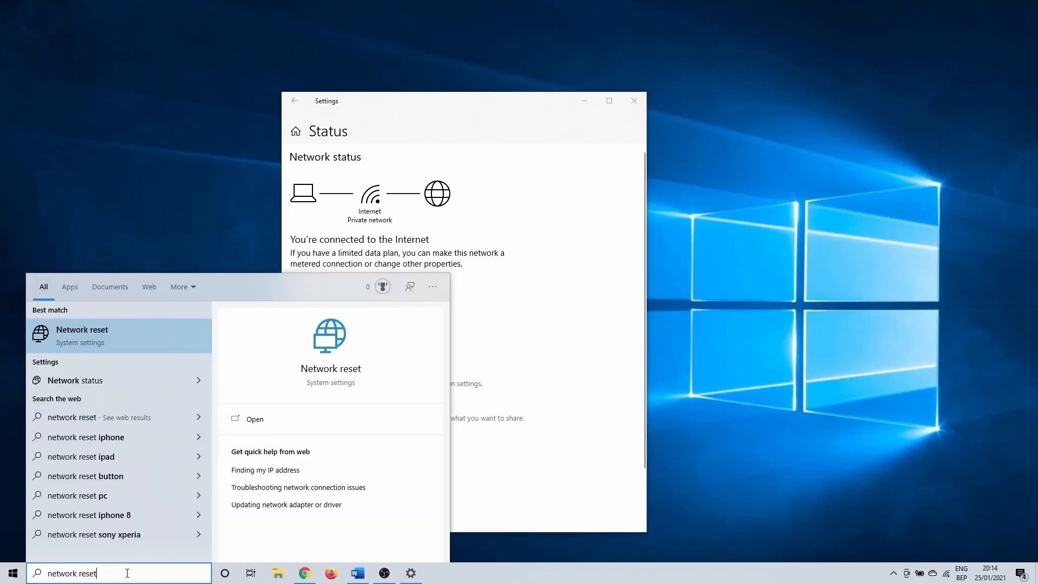
key(Return)
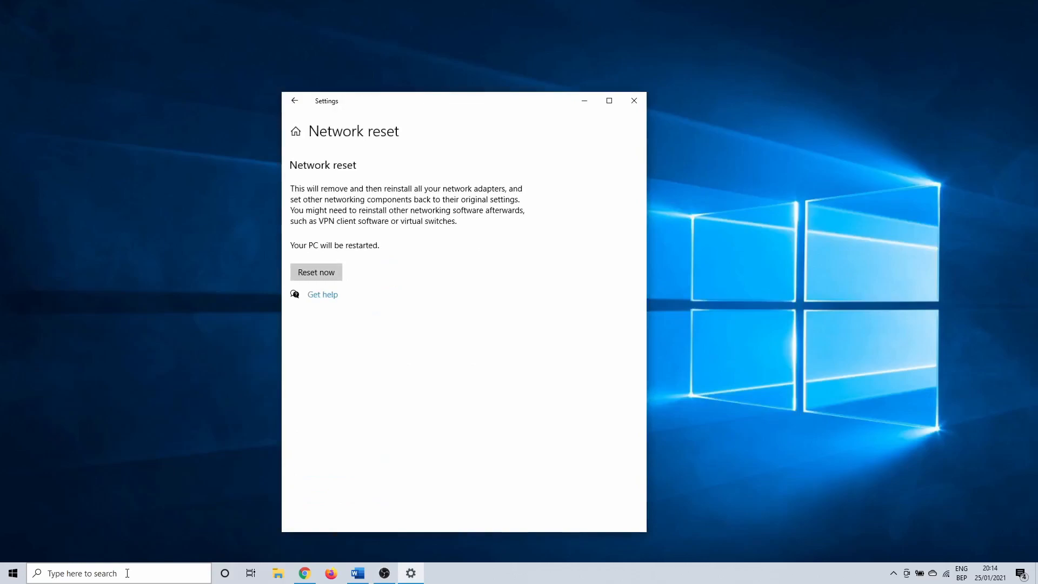
click(300, 271)
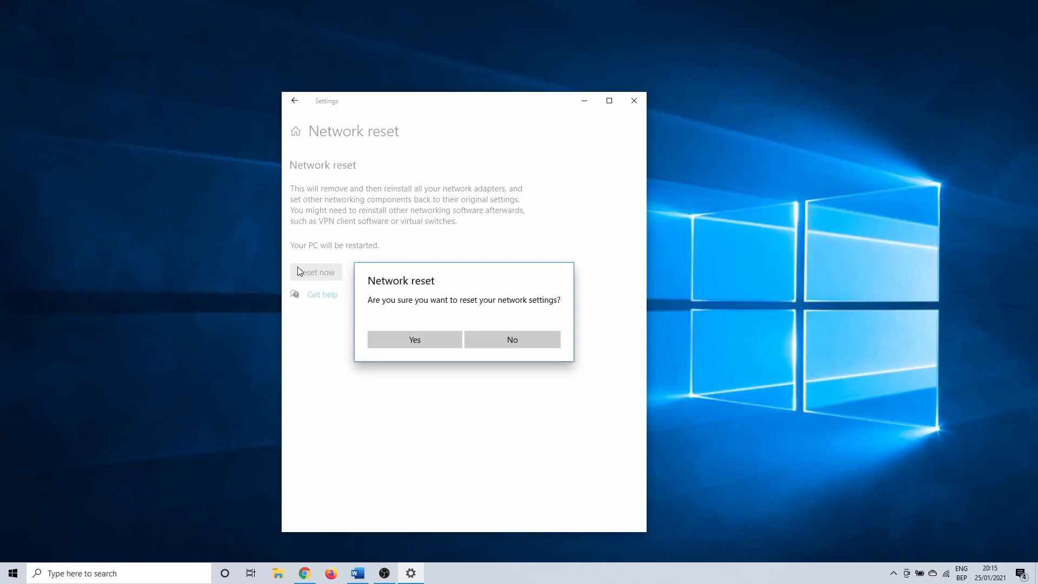
click(413, 340)
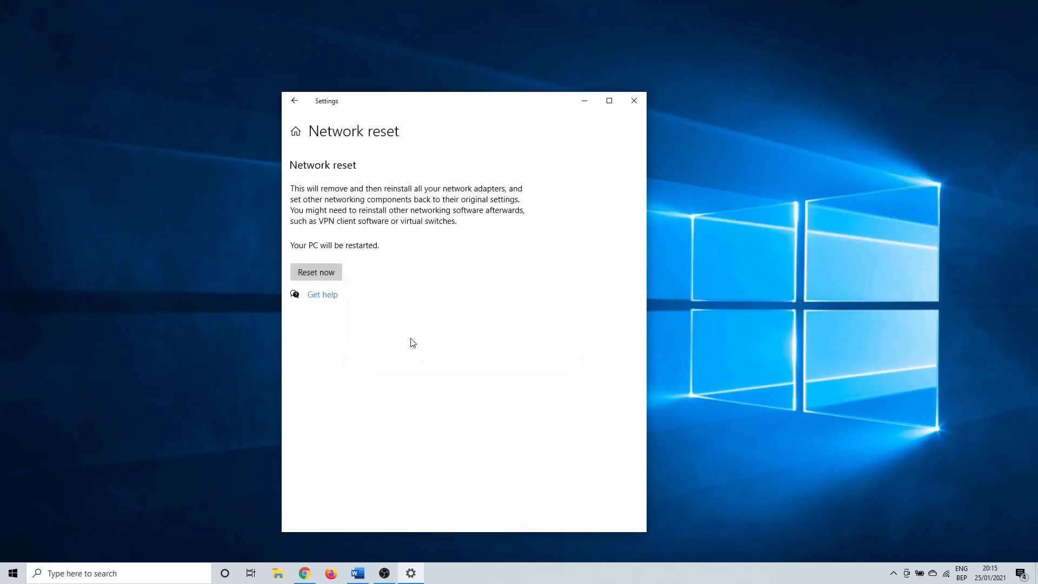
click(633, 102)
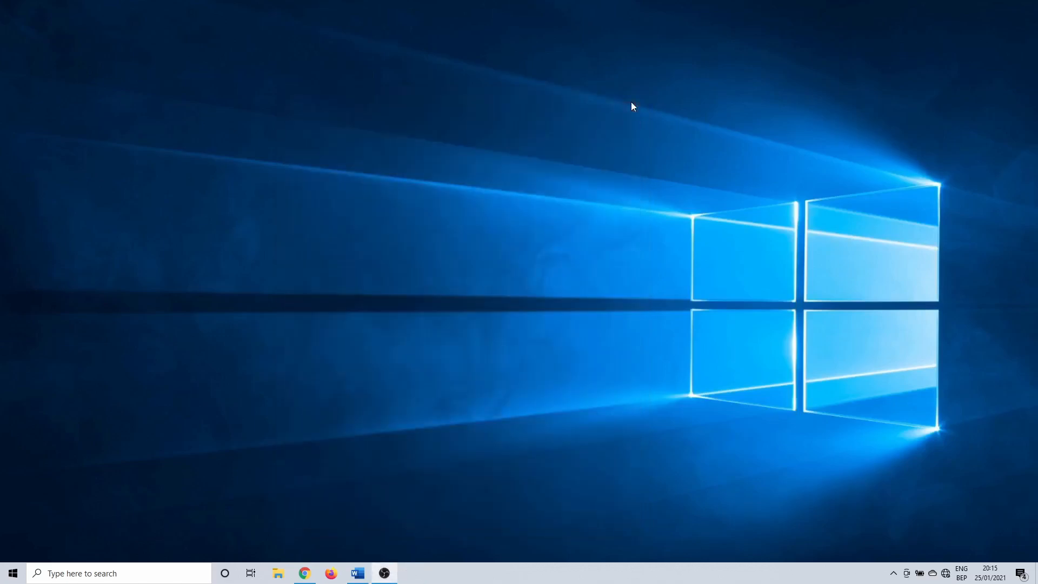